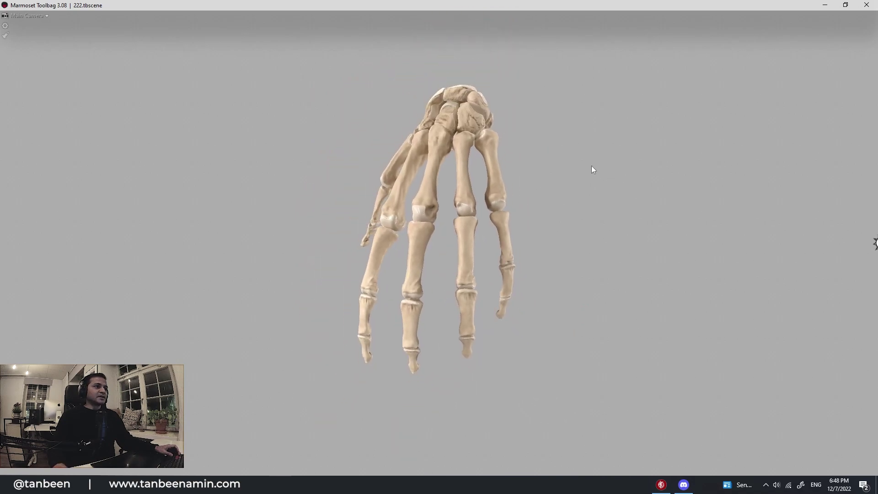
Step: Rename the hand skeleton's Material #20 to 'hand' and orbit to inspect it
key(F11)
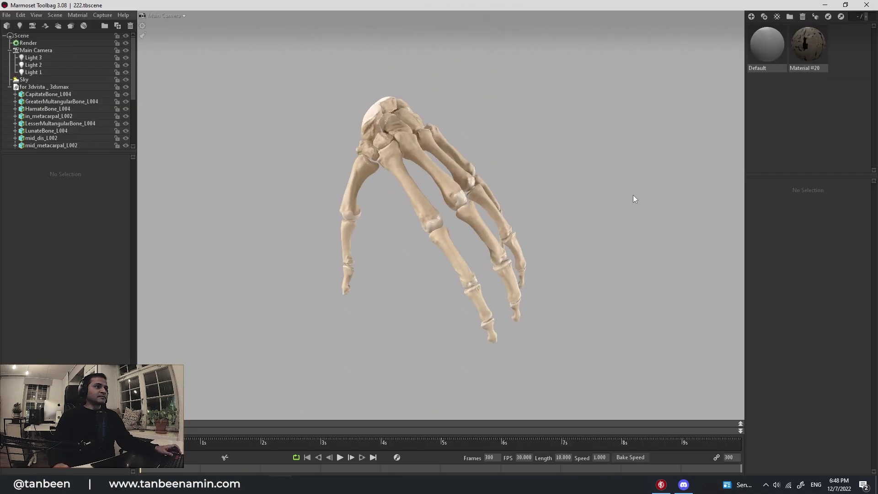
click(806, 52)
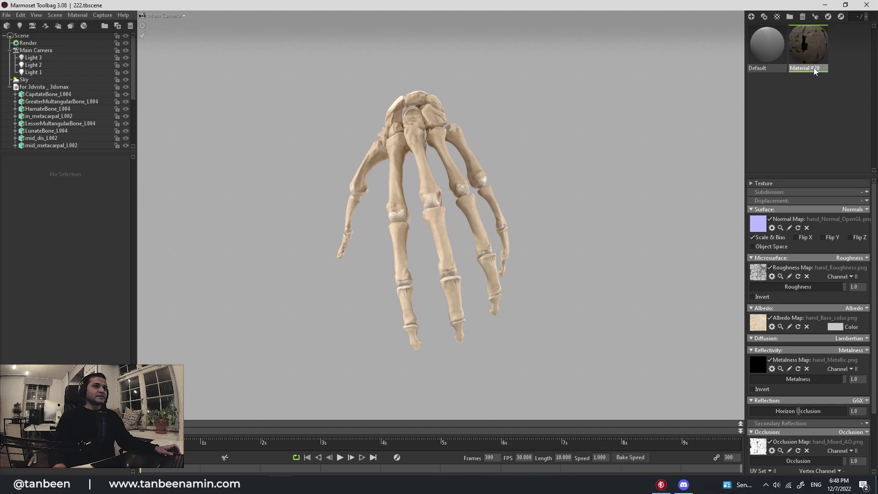
double_click(814, 68)
text(hand)
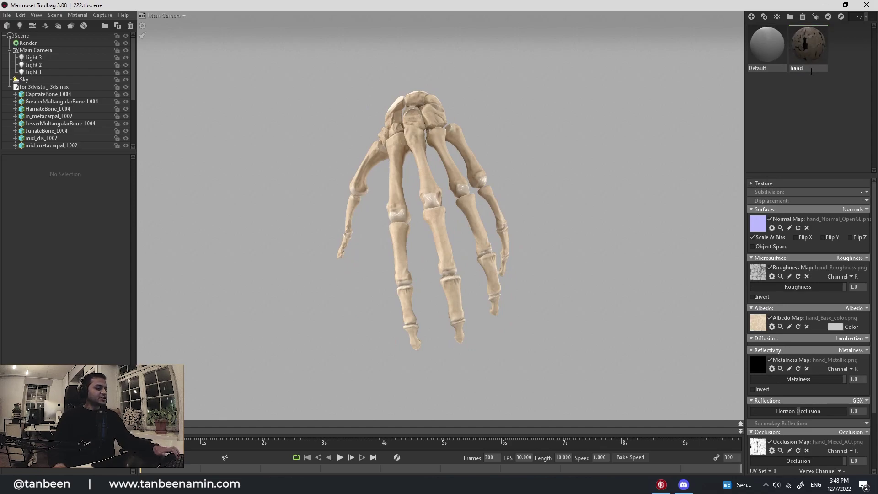
key(Return)
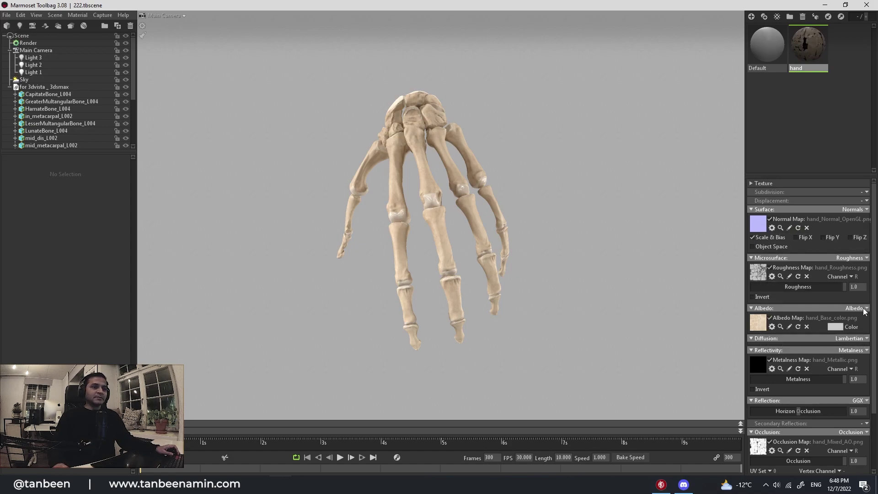
scroll(876, 311, down, 3)
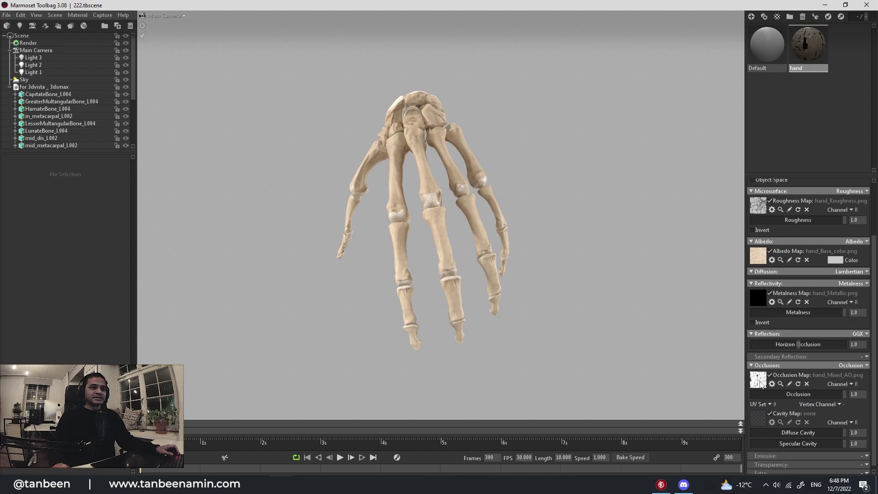
mouse_move(625, 256)
mouse_down()
mouse_move(534, 263)
mouse_move(606, 259)
mouse_move(570, 197)
mouse_up()
Step: Toggle the albedo map and select the bones from CapitateBone to TriquetralBone
click(771, 253)
drag(563, 141, 573, 132)
click(54, 96)
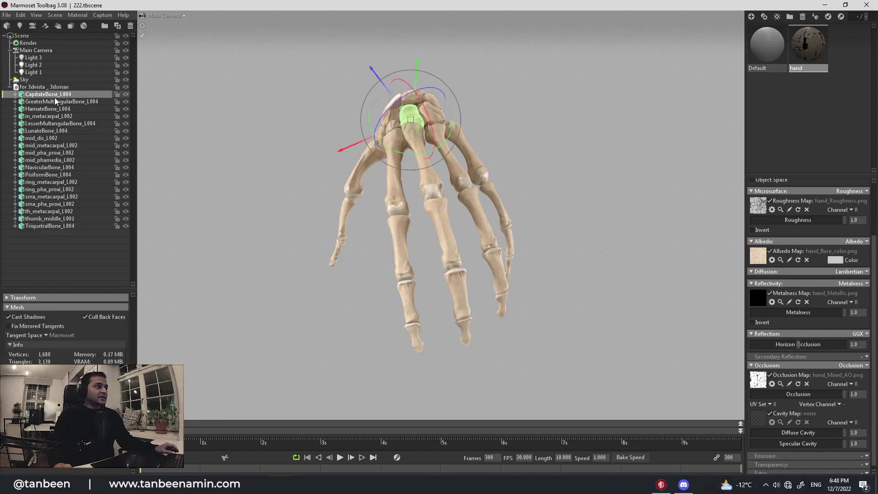
shift+click(56, 224)
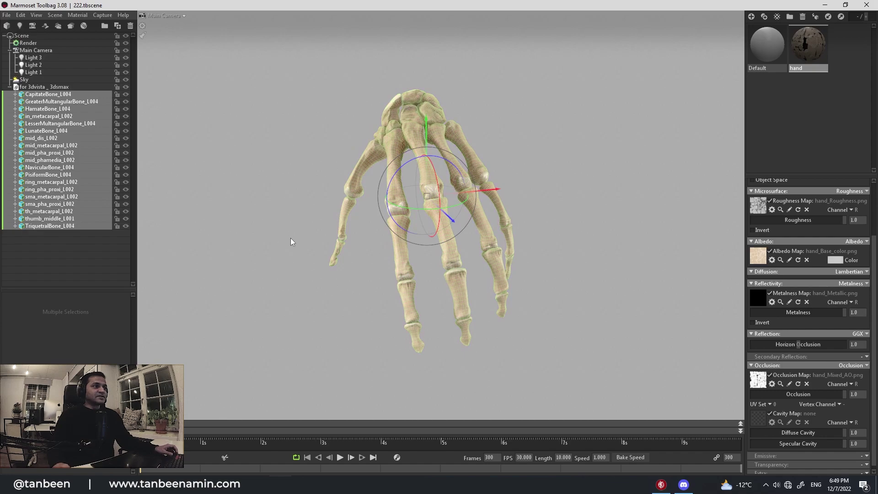
mouse_move(290, 238)
mouse_down()
mouse_move(392, 234)
mouse_move(351, 208)
mouse_up()
scroll(367, 236, up, 2)
drag(367, 239, 319, 225)
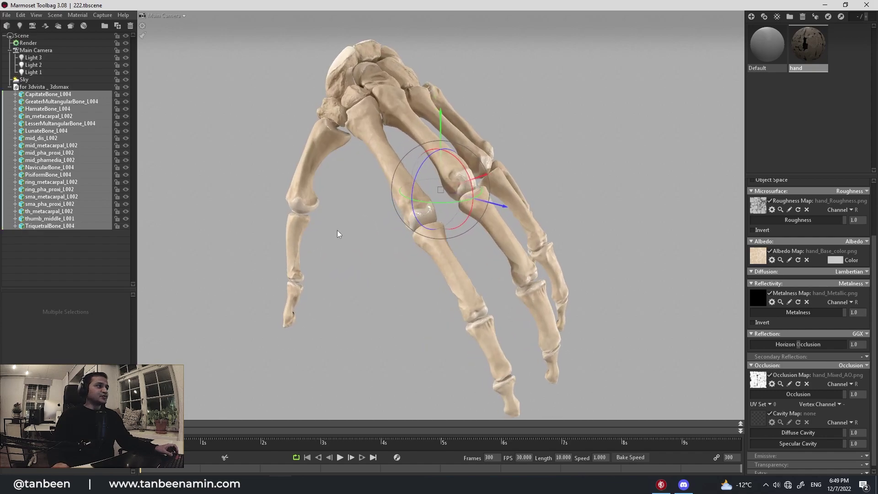
Step: Select individual bones, such as LesserMultangularBone_L004 and the metacarpals, in the viewport
click(67, 123)
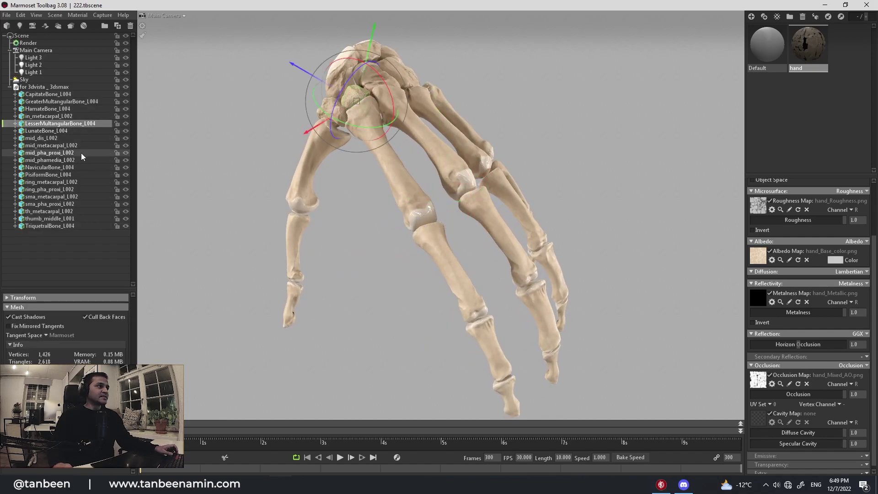
click(474, 205)
click(385, 161)
mouse_move(447, 257)
mouse_down()
mouse_move(423, 282)
mouse_move(327, 203)
mouse_move(443, 149)
mouse_up()
click(443, 150)
click(497, 167)
click(484, 206)
click(440, 261)
mouse_move(427, 252)
mouse_down()
mouse_move(512, 236)
mouse_move(484, 204)
mouse_up()
Step: Select all objects, clear the selection, and hide the interface with Tab
key(ctrl+a)
click(78, 260)
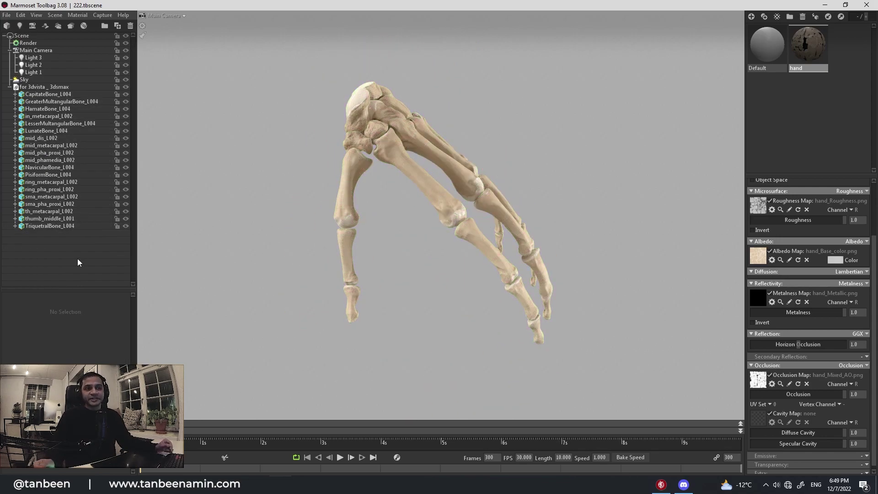
mouse_move(206, 298)
mouse_down()
mouse_move(407, 340)
mouse_move(341, 340)
mouse_move(357, 339)
mouse_move(312, 335)
mouse_move(637, 343)
mouse_move(612, 335)
mouse_up()
key(Tab)
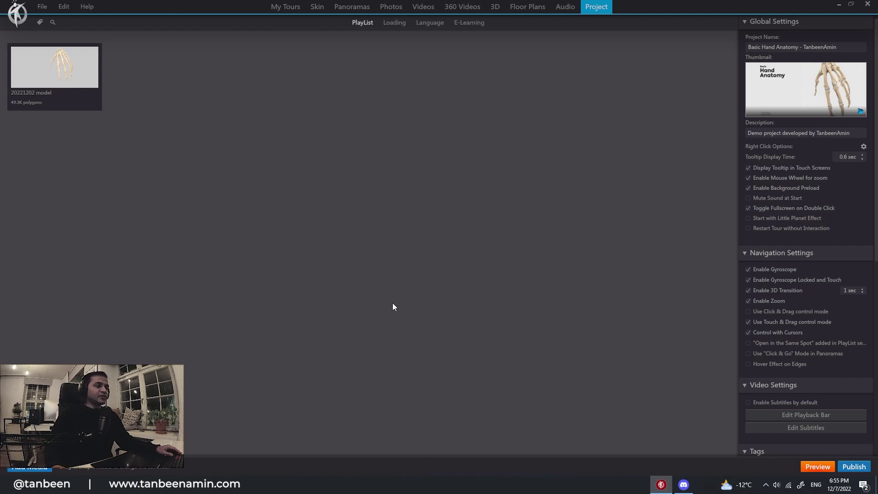
click(44, 468)
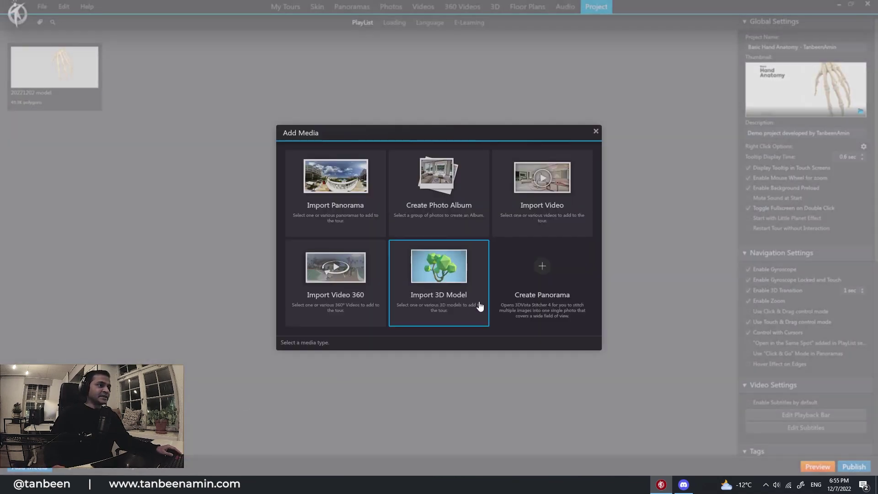
click(450, 294)
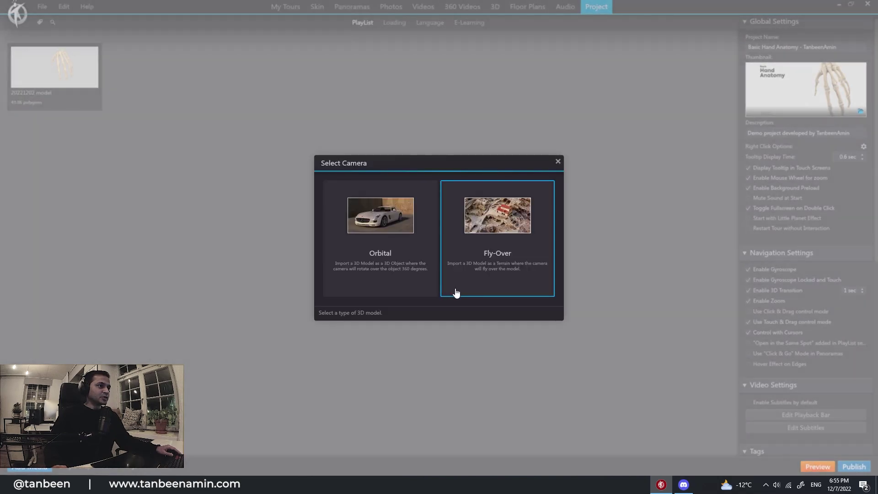
click(390, 238)
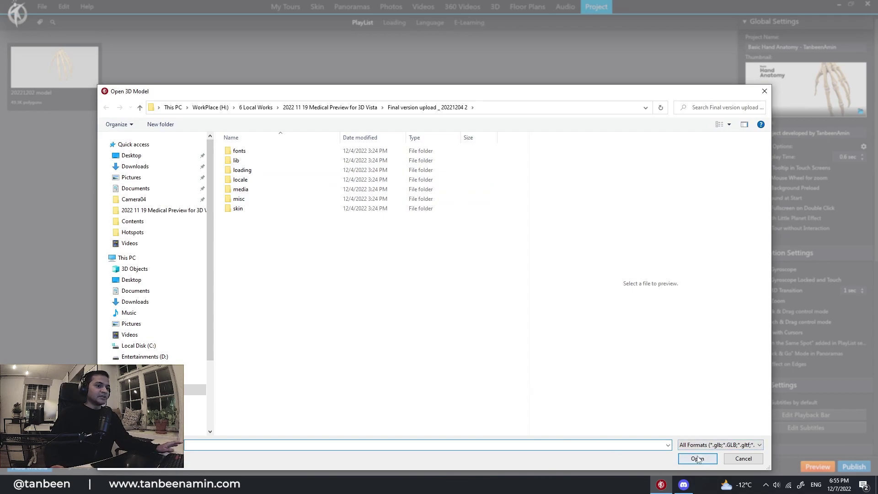
click(731, 459)
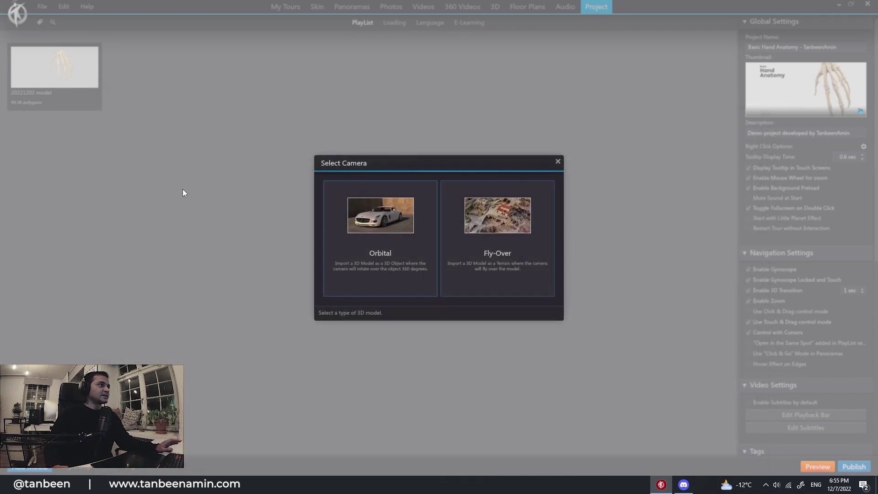
Step: Open the hand model's Environment settings, try a red background, then restore light grey
click(558, 164)
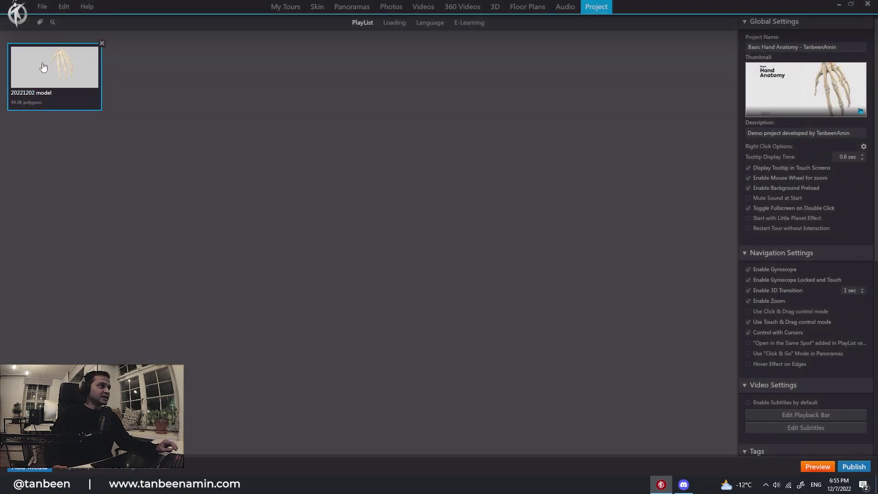
double_click(63, 75)
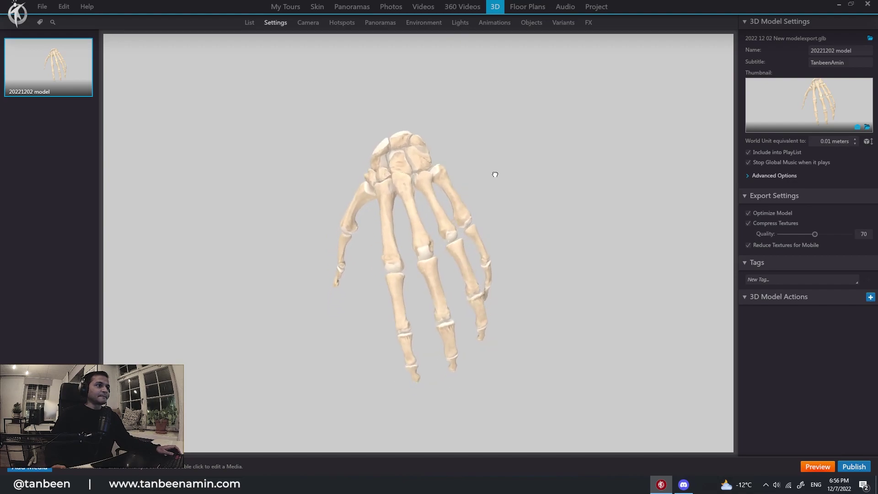
click(425, 22)
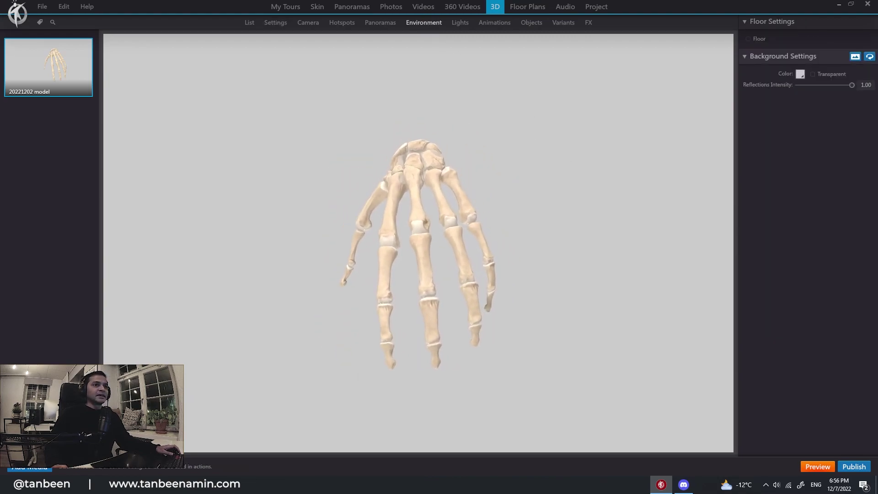
click(801, 74)
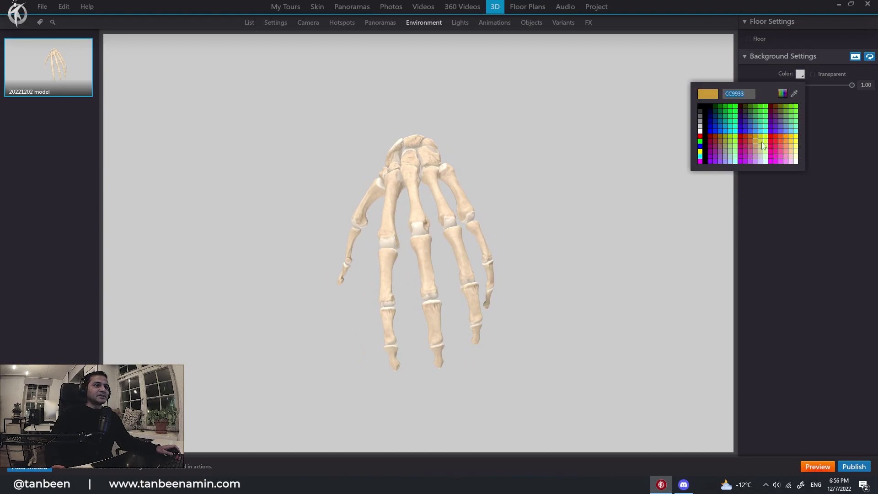
click(770, 137)
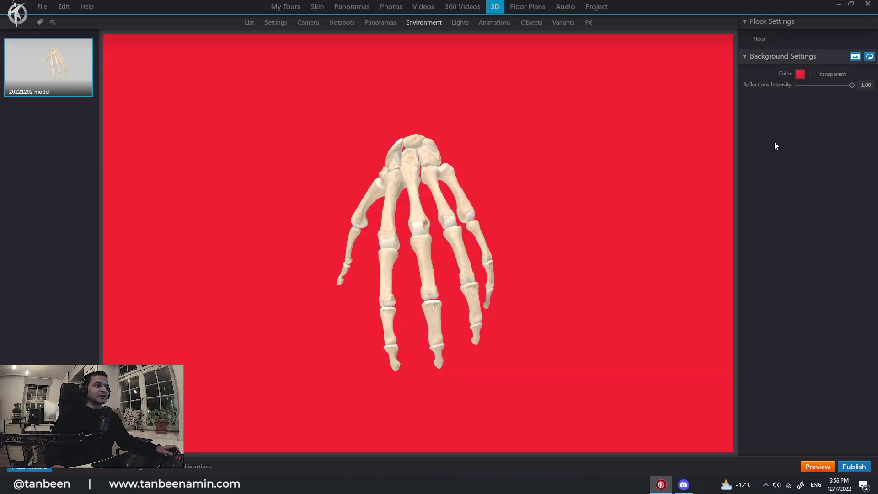
click(800, 74)
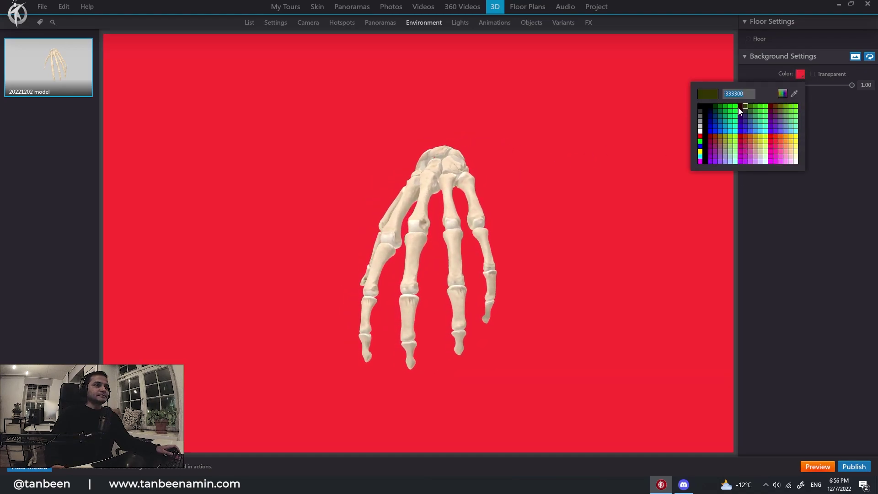
click(700, 129)
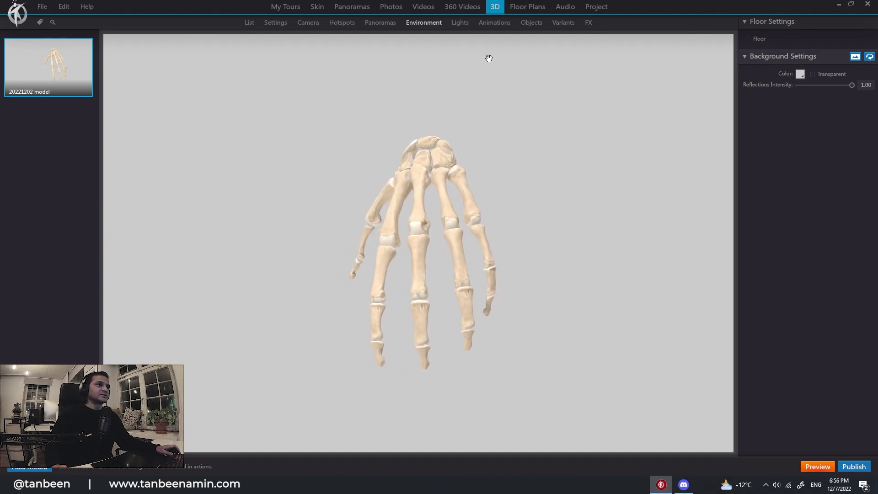
Step: Inspect the hand model's Lights 1–4 and orbit the model to view its back
click(460, 22)
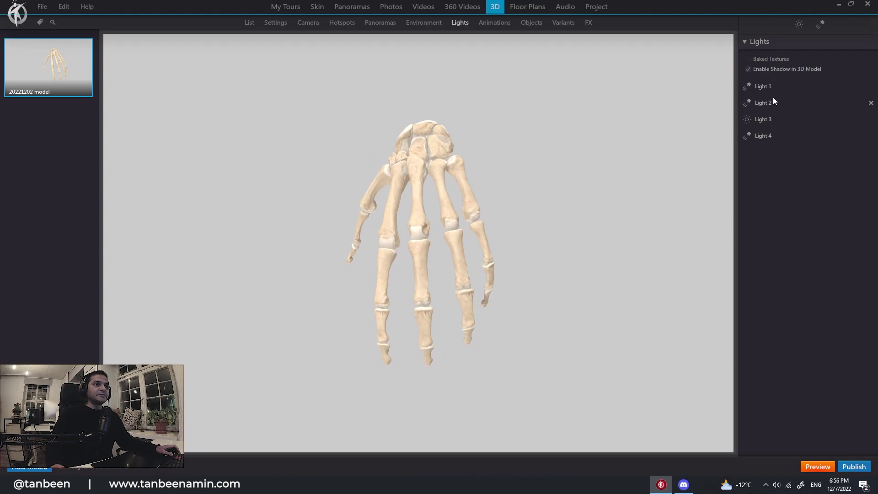
click(768, 120)
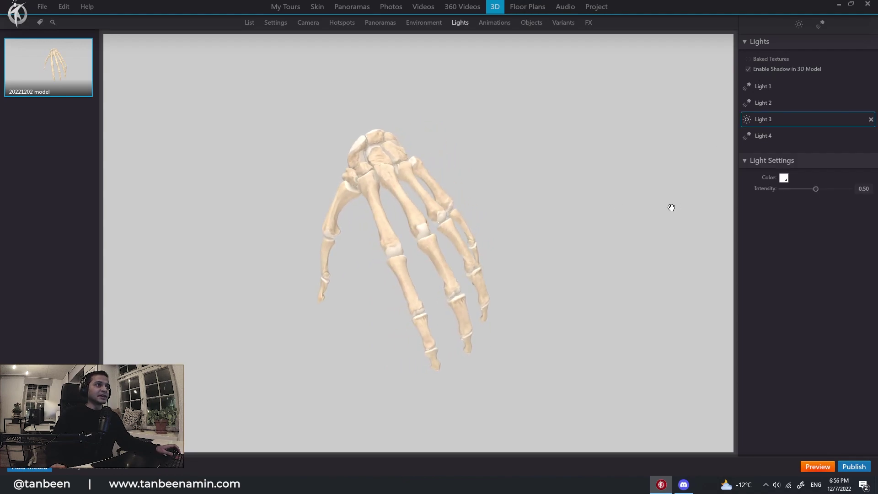
click(764, 136)
click(762, 102)
click(762, 87)
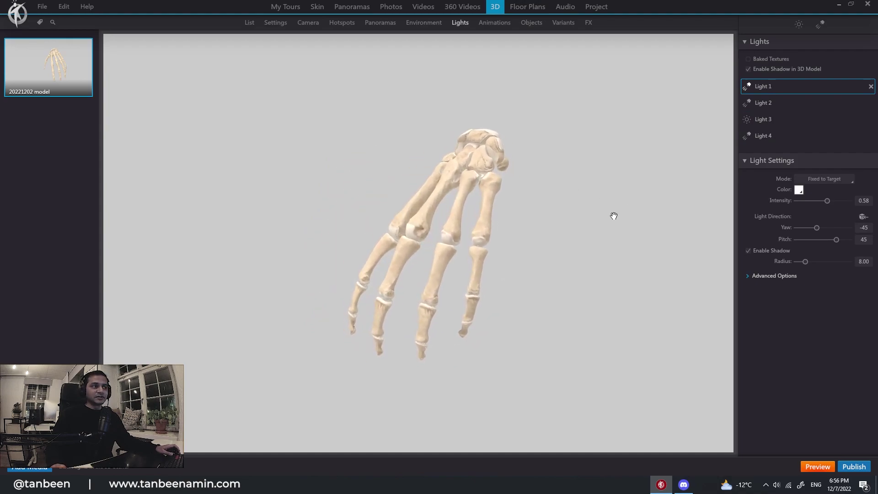
drag(515, 220, 546, 154)
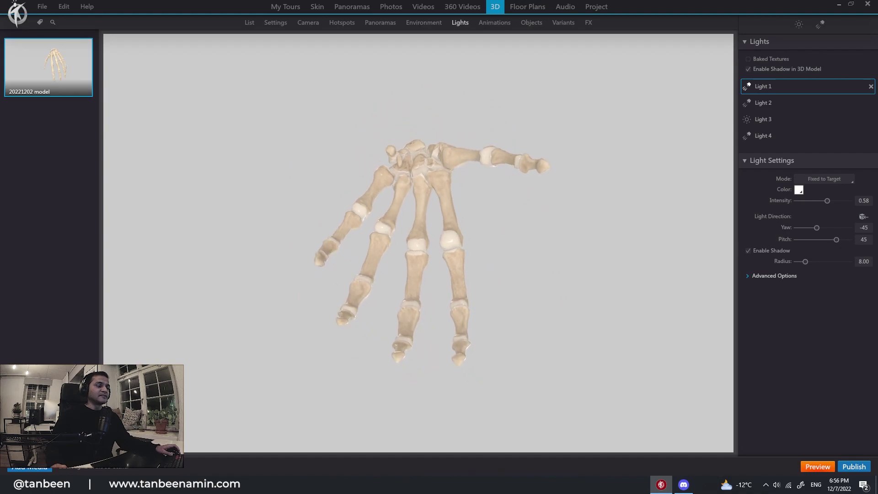
drag(559, 216, 547, 216)
Step: Check the animation settings, select all bone objects, and view the empty Variants section
click(494, 23)
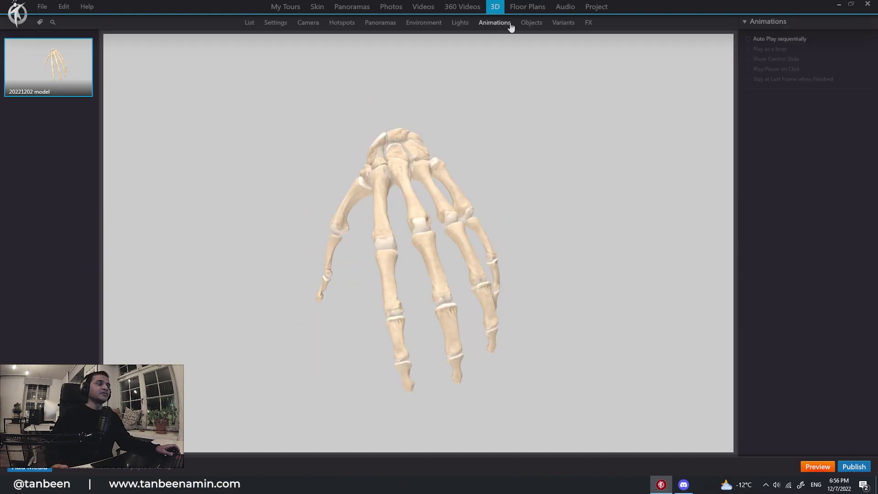
click(534, 29)
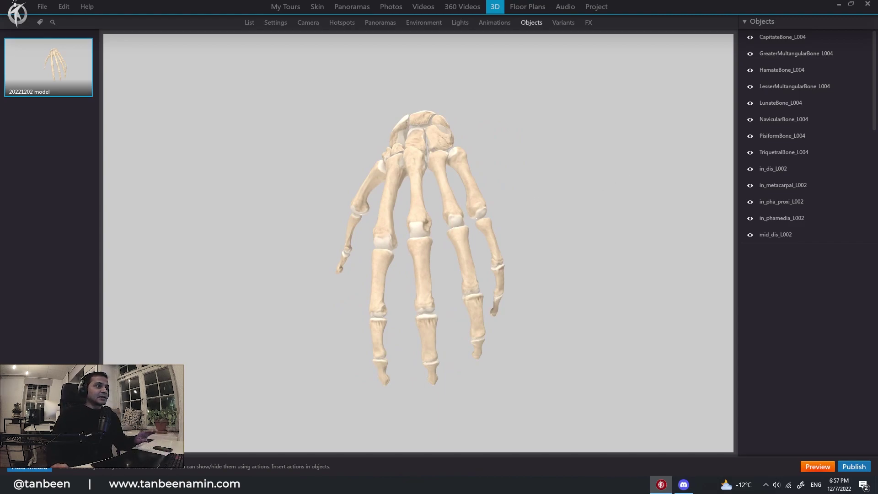
click(797, 44)
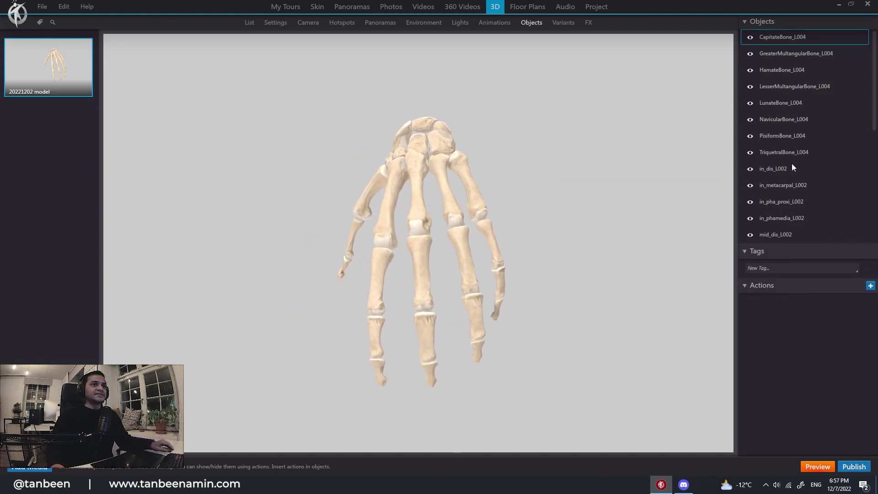
scroll(782, 225, down, 5)
shift+click(782, 235)
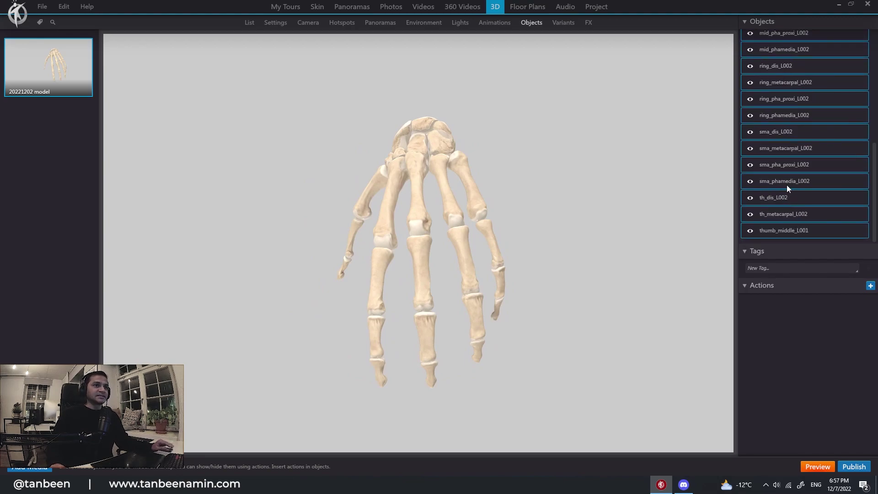
scroll(792, 60, up, 5)
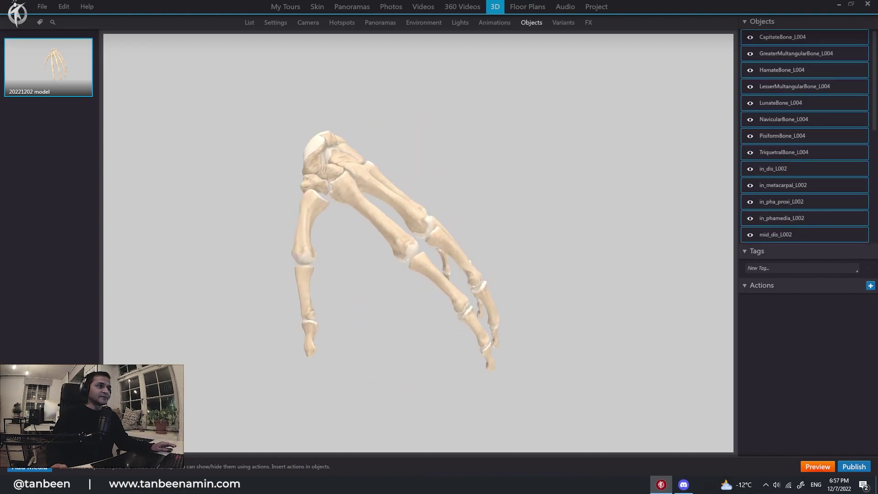
click(562, 26)
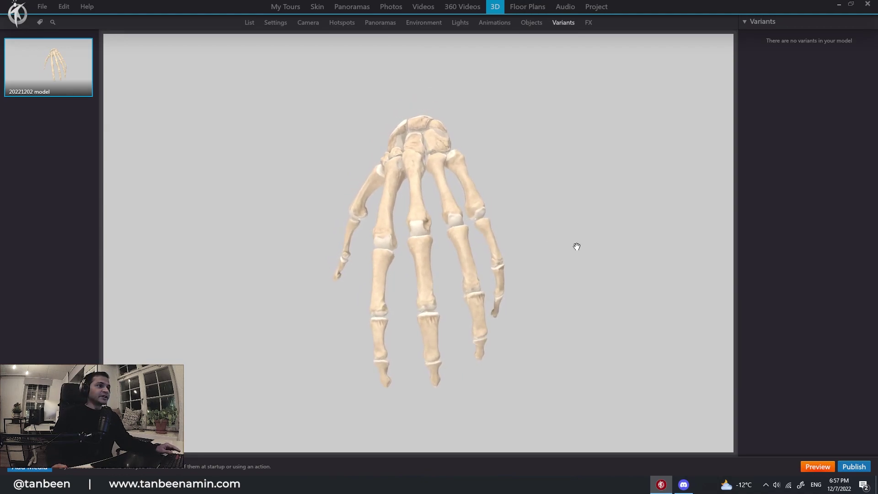
Step: Preview the hand model's saved camera views, including views 1 and 3
click(308, 22)
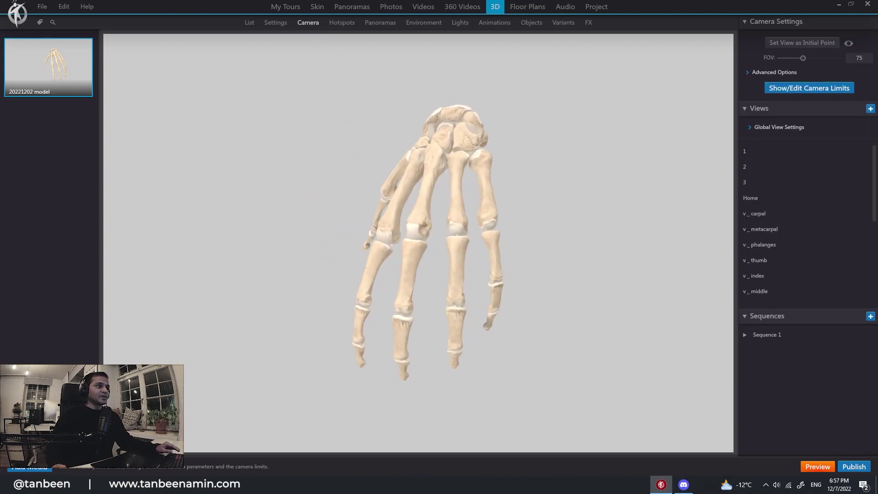
click(747, 168)
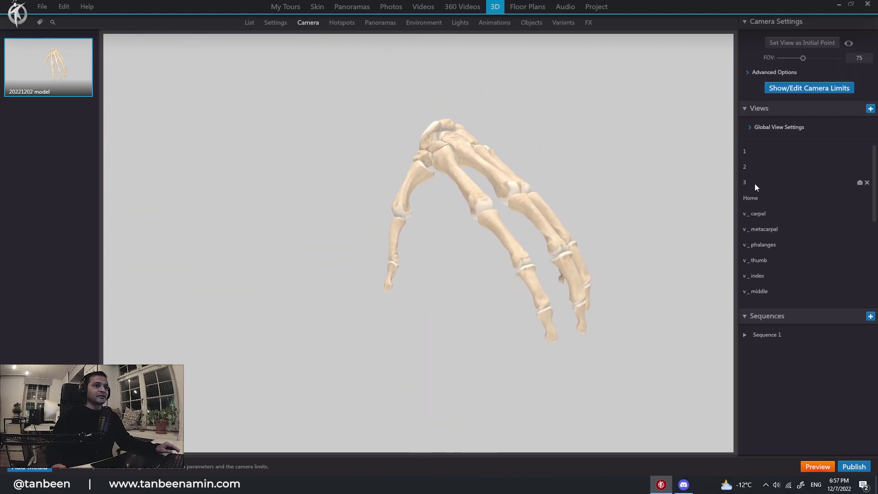
click(758, 215)
click(759, 244)
click(761, 261)
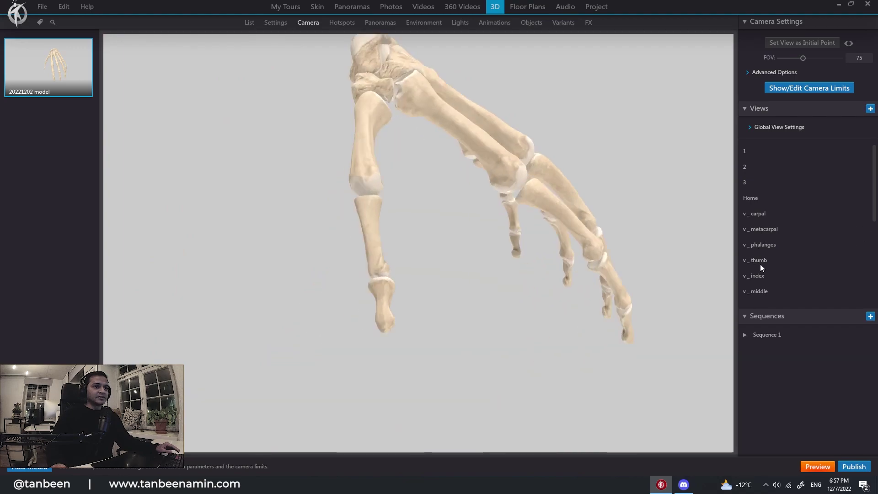
click(760, 291)
scroll(785, 280, down, 3)
click(762, 288)
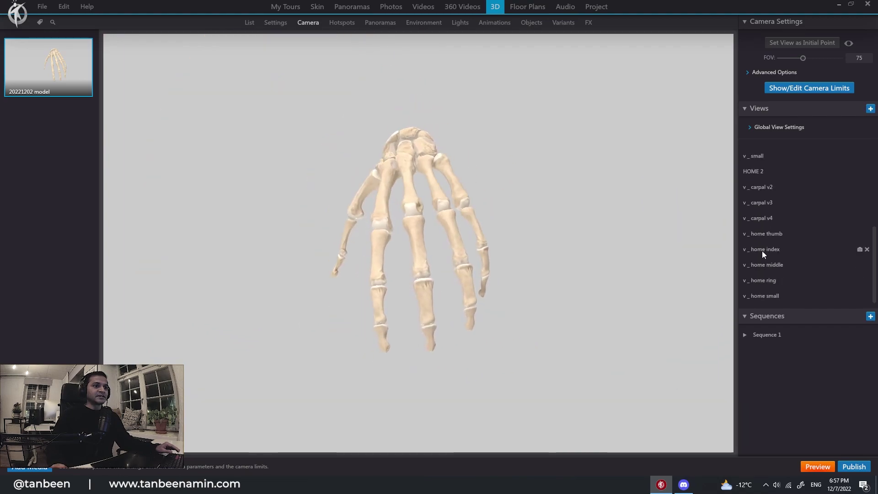
click(764, 189)
scroll(768, 177, up, 5)
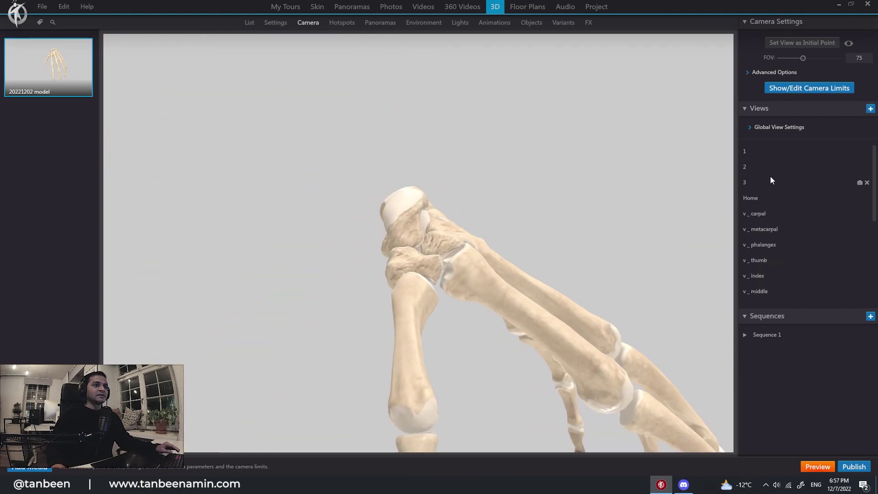
drag(600, 220, 560, 234)
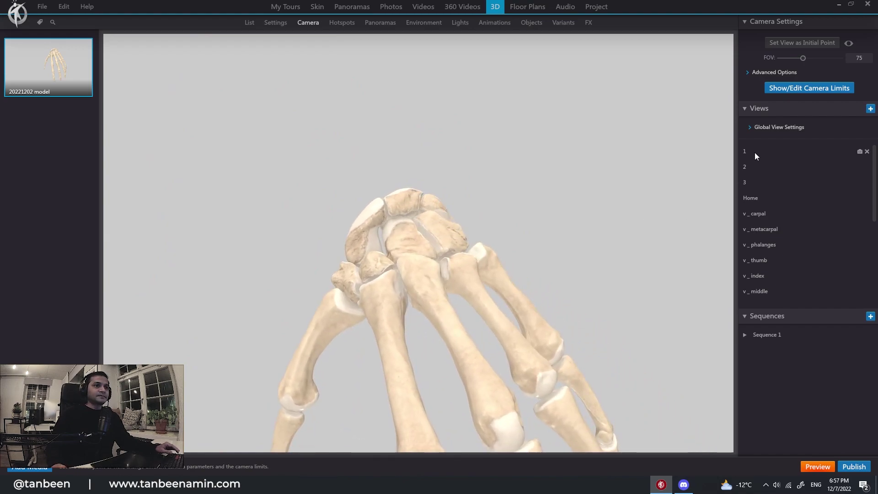
click(755, 152)
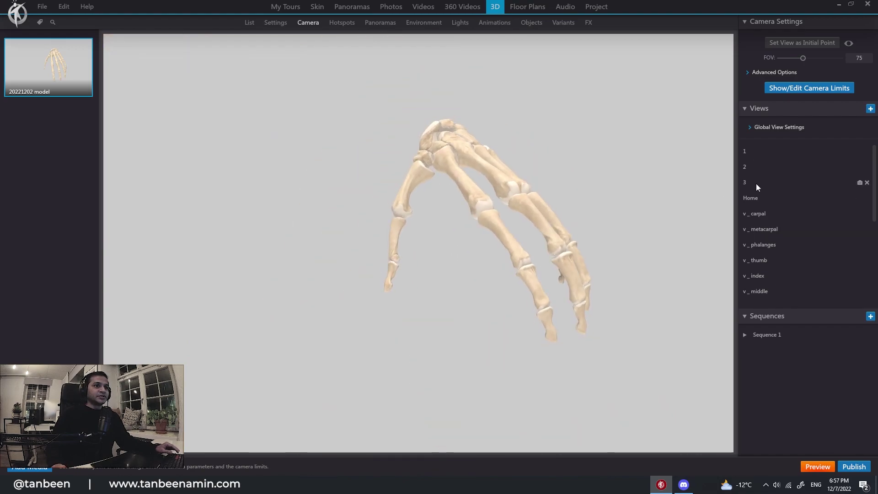
drag(624, 188, 608, 197)
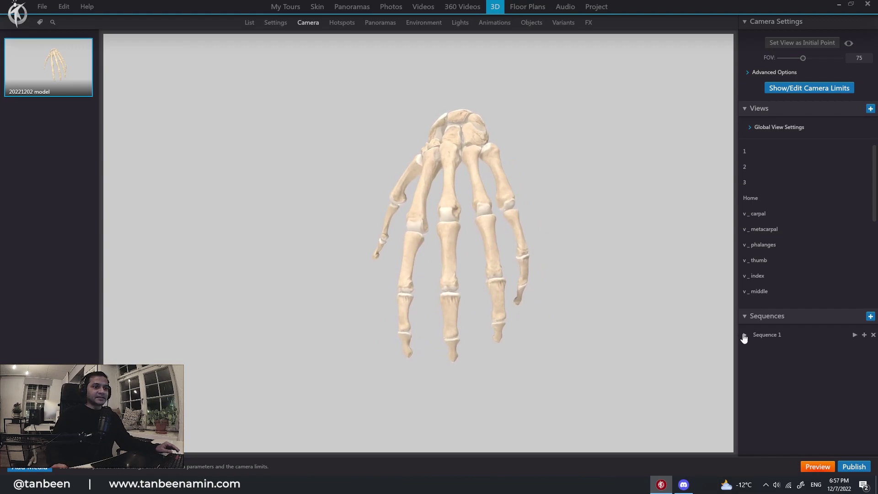
Step: Show Sequence 1's properties and preview the close carpal views from several angles
click(855, 335)
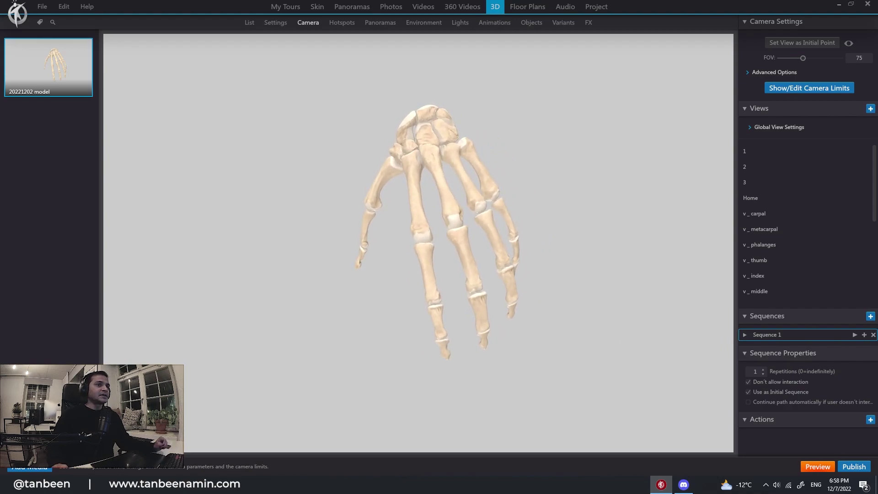
scroll(760, 216, down, 5)
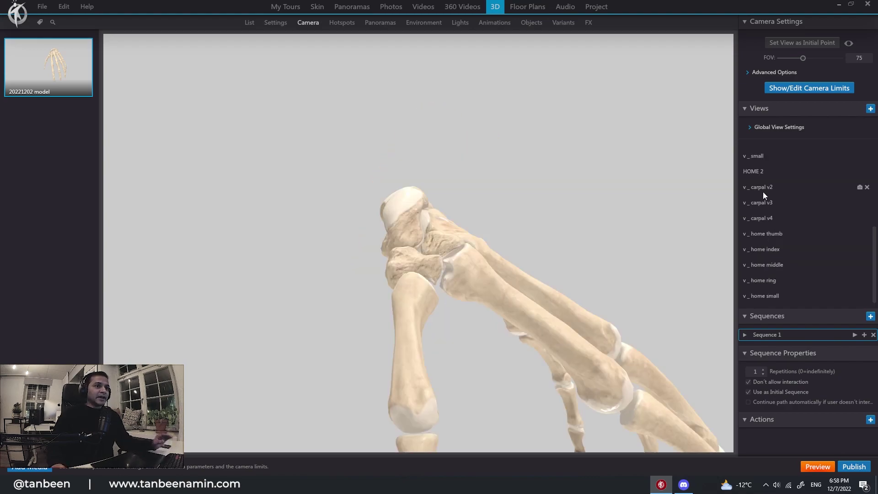
click(756, 199)
click(755, 218)
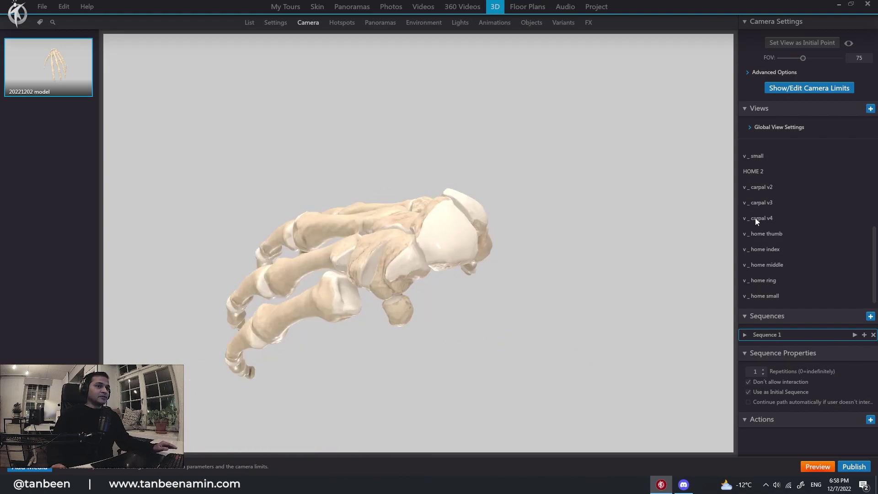
click(758, 233)
click(764, 202)
scroll(760, 178, up, 5)
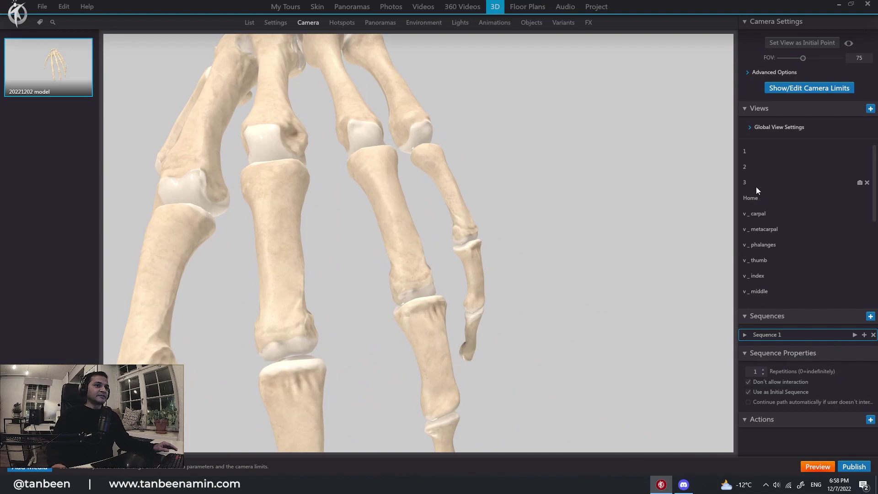
click(758, 214)
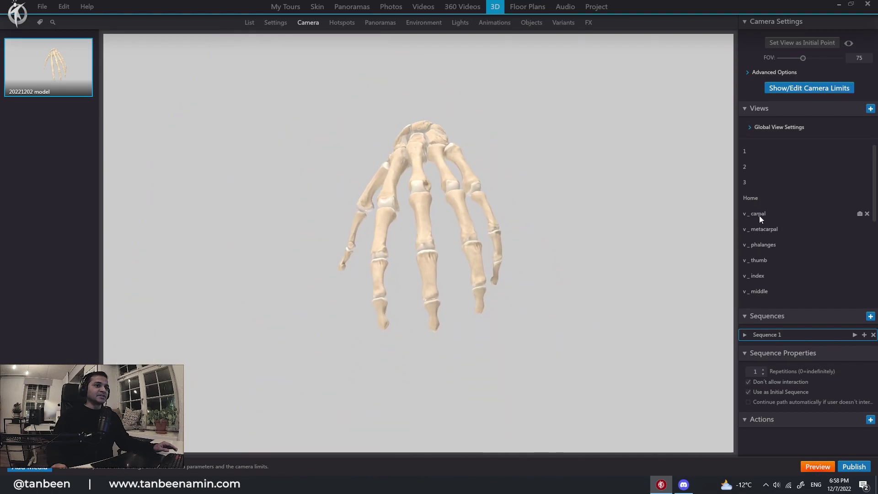
drag(573, 243, 614, 239)
click(755, 214)
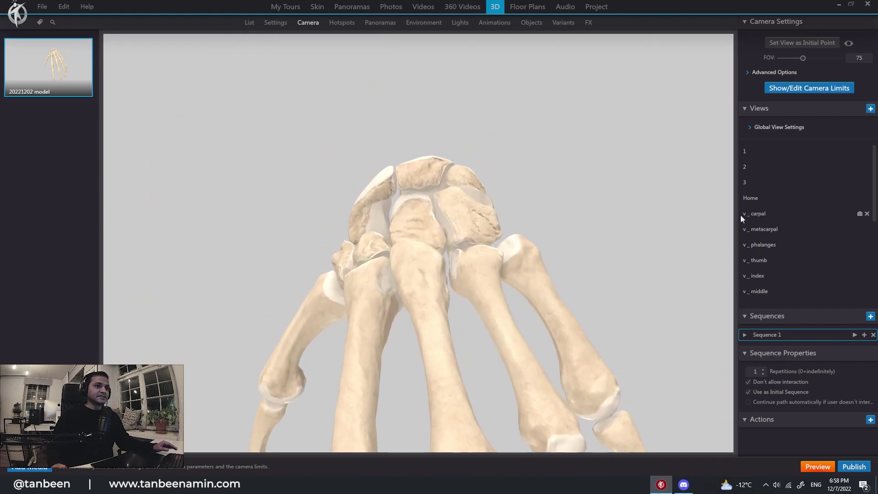
drag(463, 198, 566, 202)
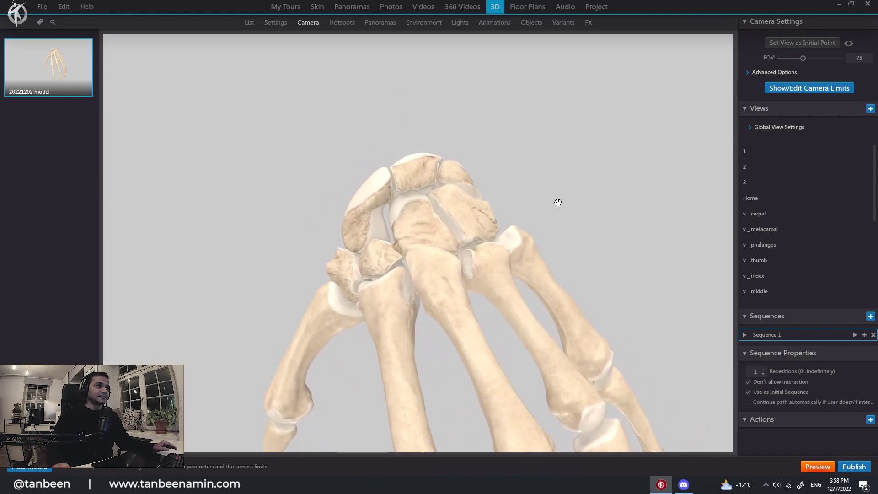
click(752, 215)
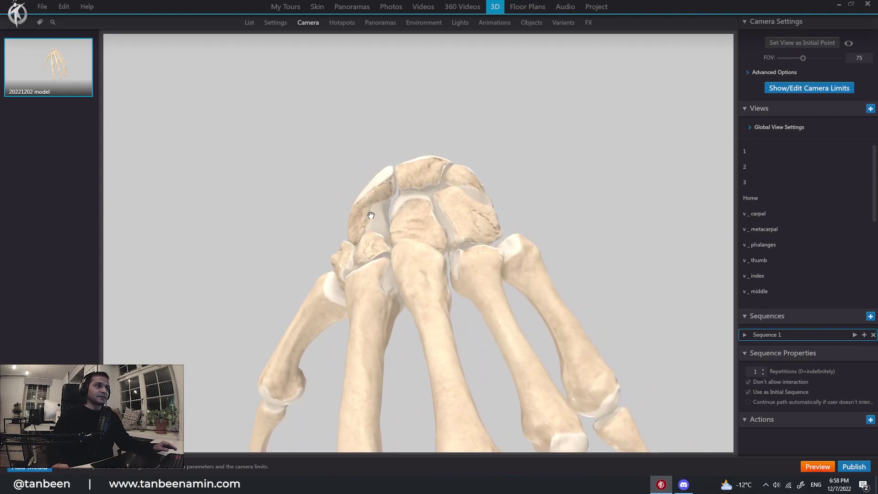
drag(519, 206, 554, 212)
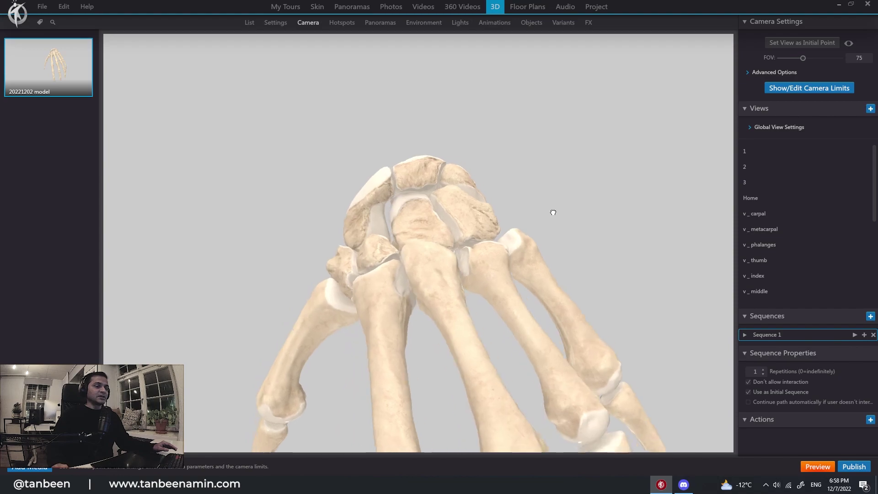
click(758, 214)
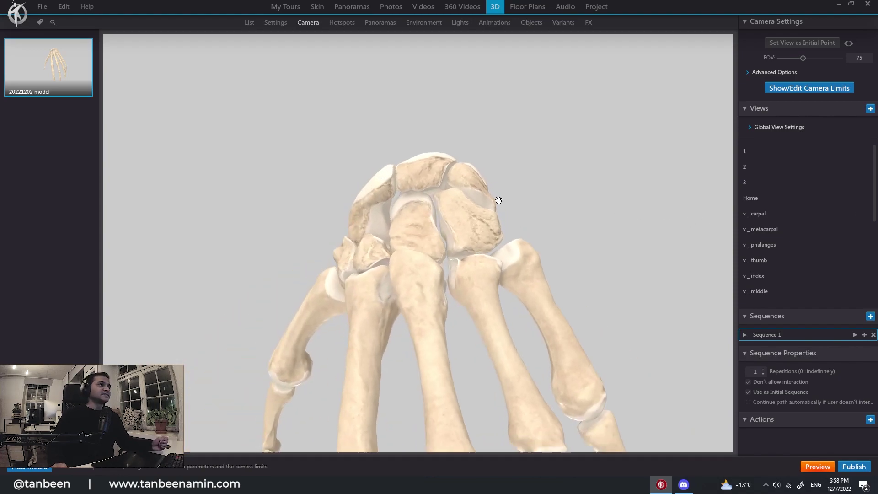
scroll(496, 190, down, 5)
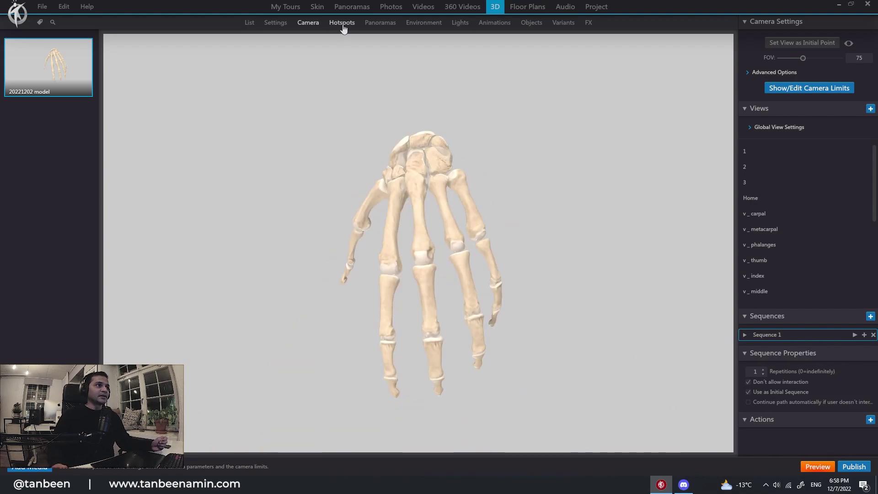
Step: Select all the hand's hotspots, orbit to inspect their labels, and focus on the phalanges
click(342, 22)
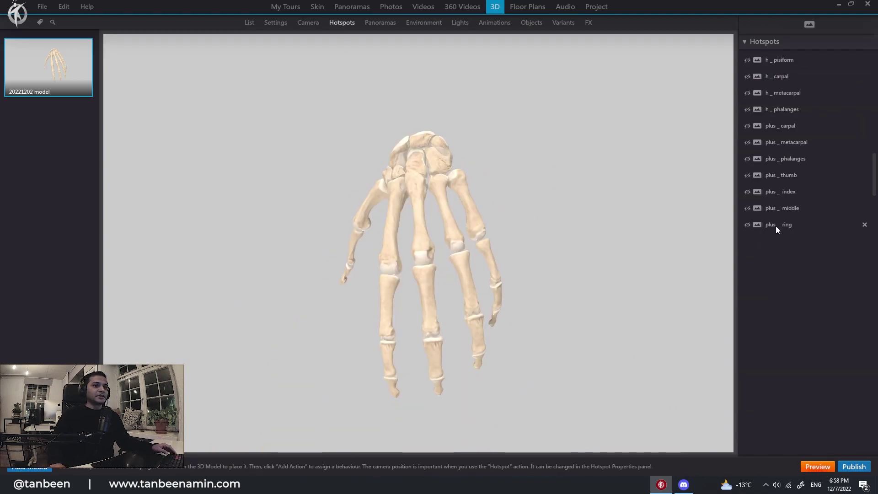
click(776, 225)
key(ctrl+a)
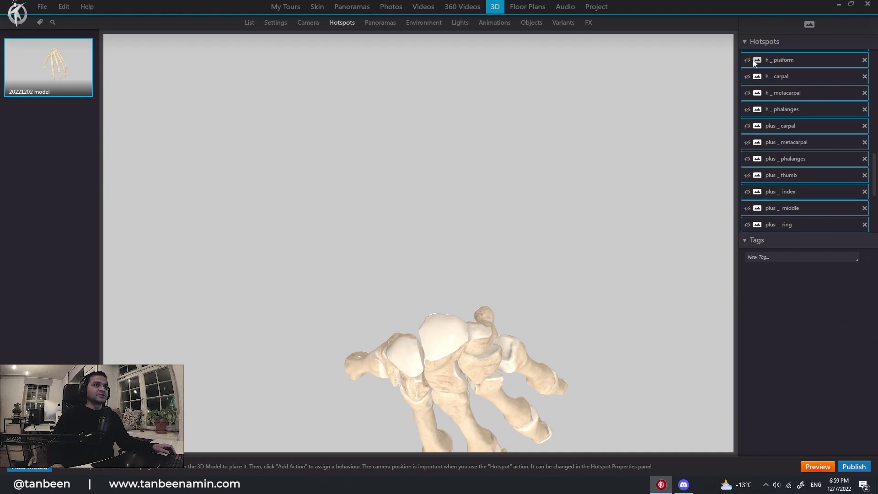
scroll(538, 155, up, 3)
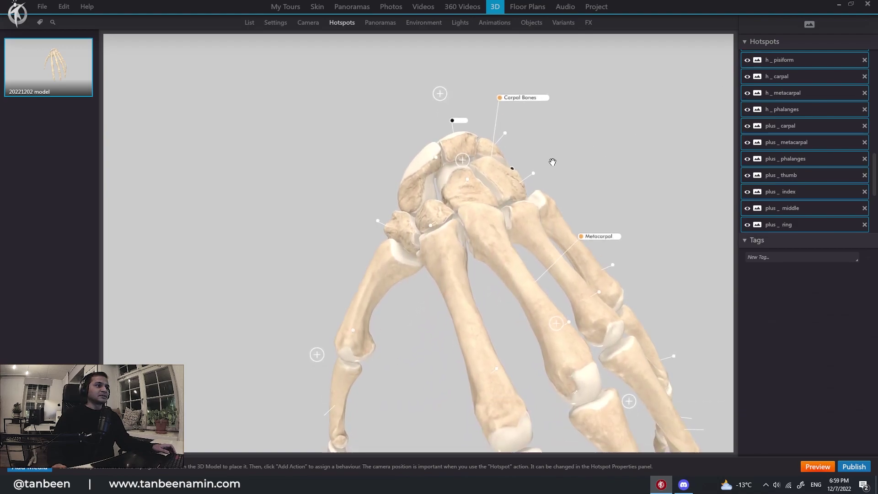
drag(596, 176, 534, 187)
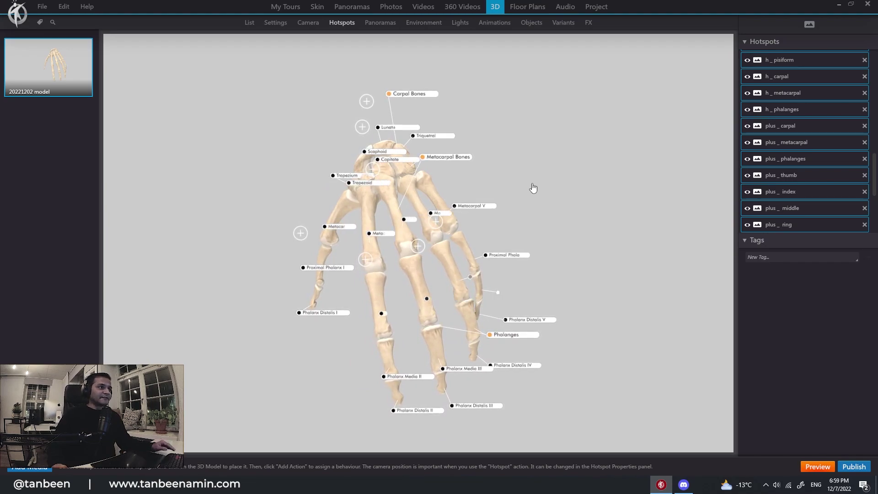
mouse_move(533, 187)
mouse_down()
mouse_move(595, 176)
mouse_move(514, 202)
mouse_up()
scroll(497, 204, up, 5)
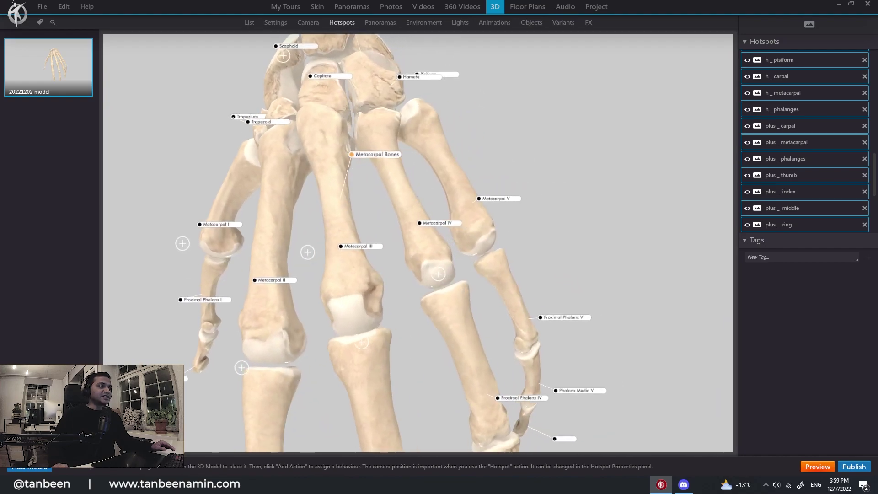
scroll(522, 185, down, 5)
click(756, 231)
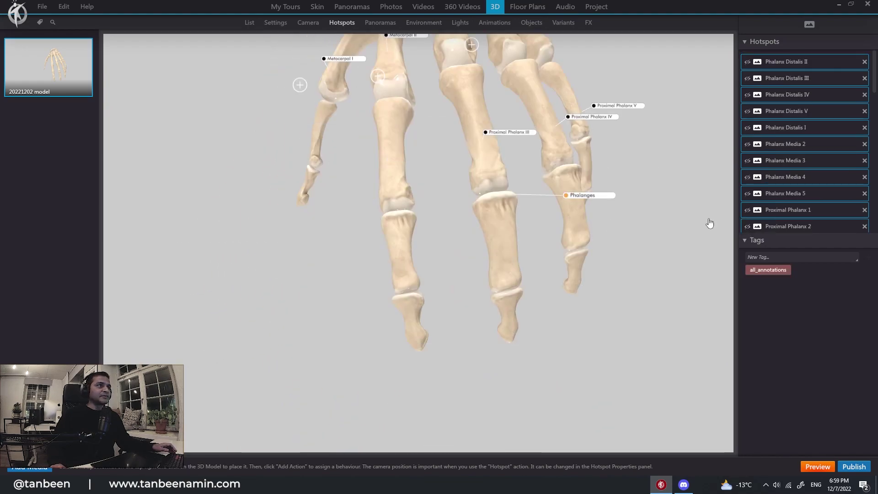
scroll(686, 216, down, 3)
scroll(637, 165, down, 3)
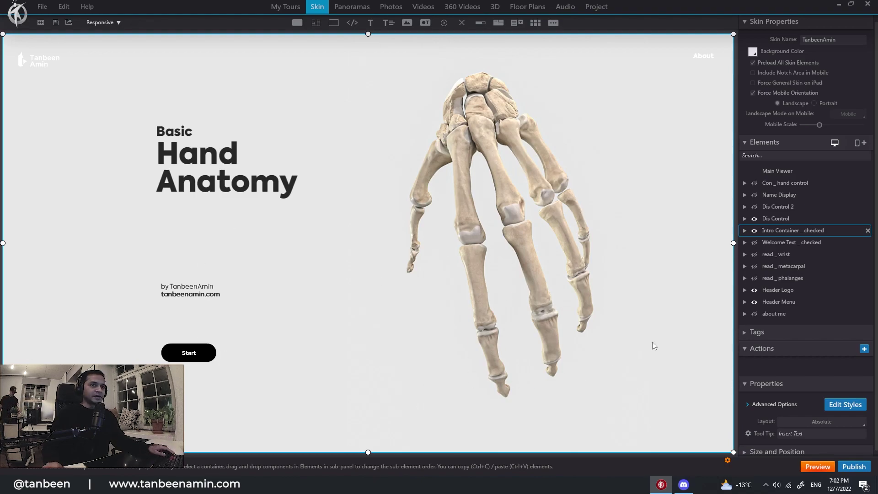
click(745, 230)
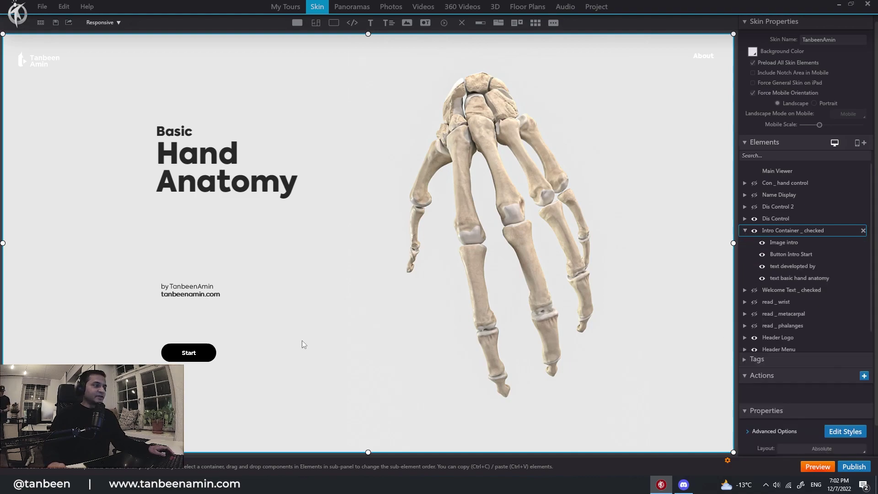
click(209, 352)
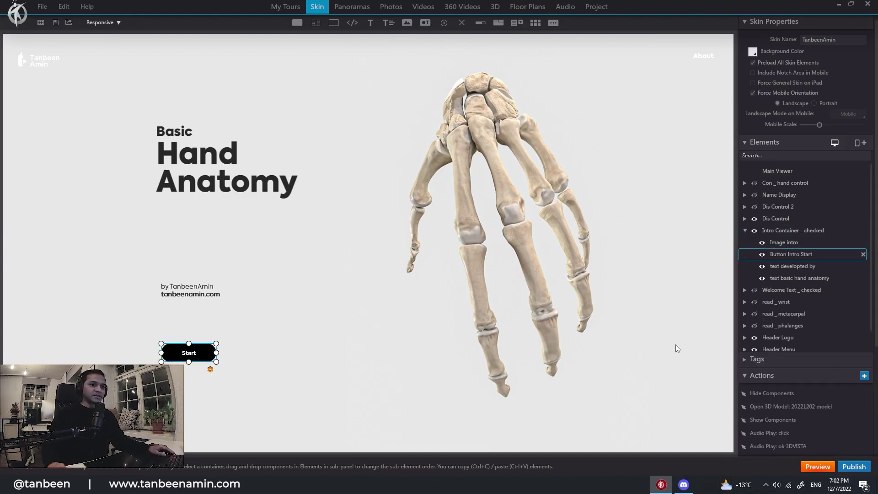
scroll(872, 271, down, 1)
scroll(873, 272, down, 1)
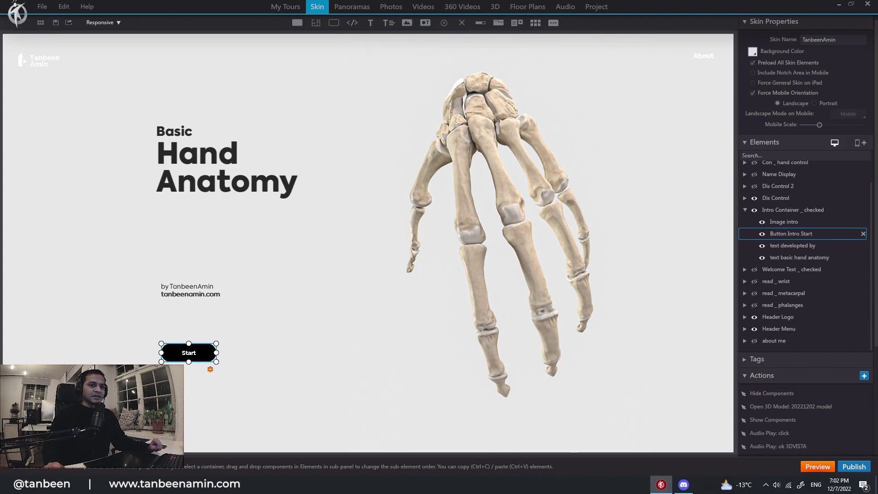
scroll(876, 344, down, 5)
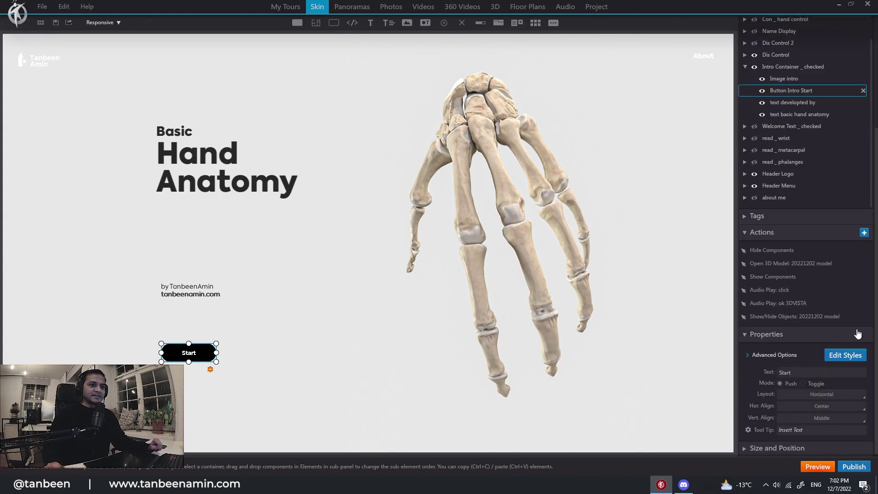
double_click(767, 251)
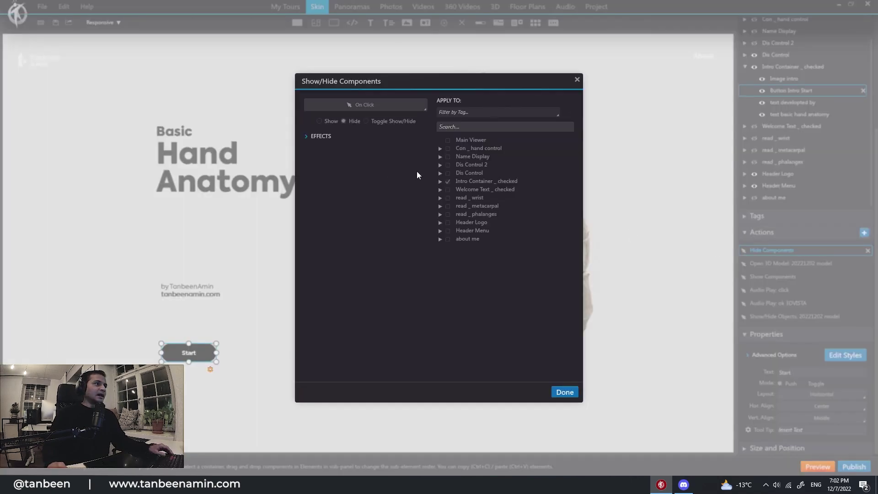
click(577, 80)
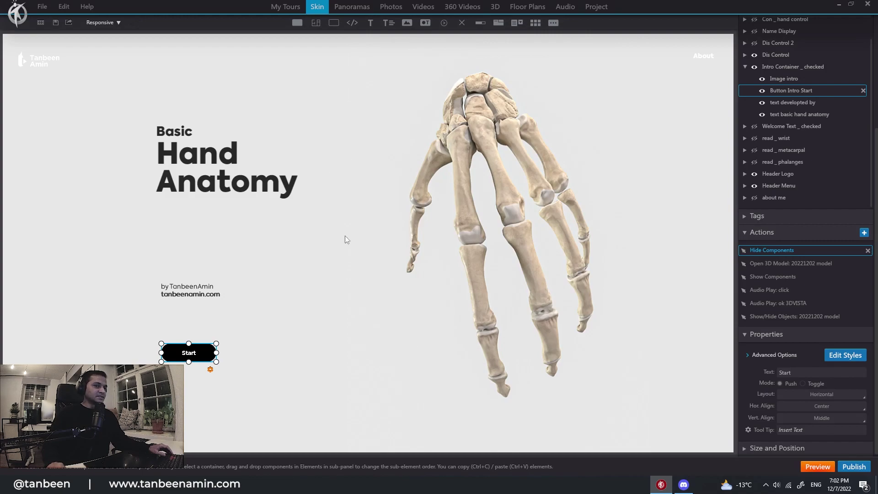
double_click(779, 265)
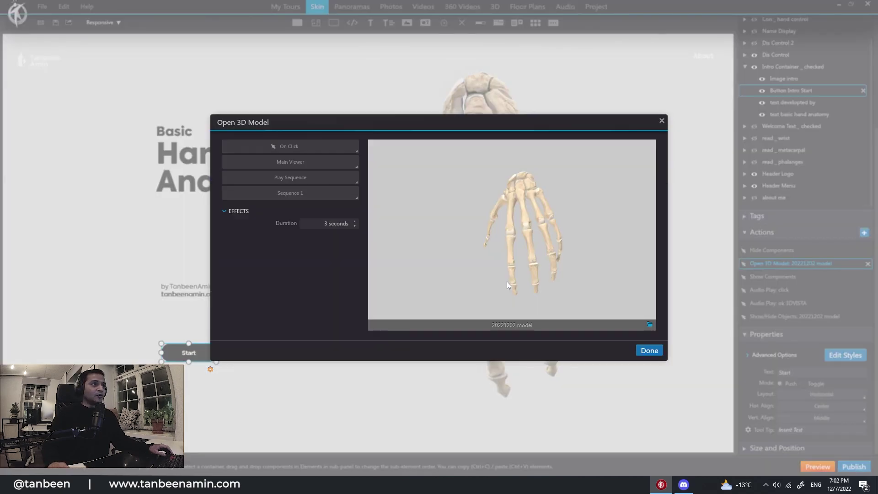
click(304, 199)
click(662, 121)
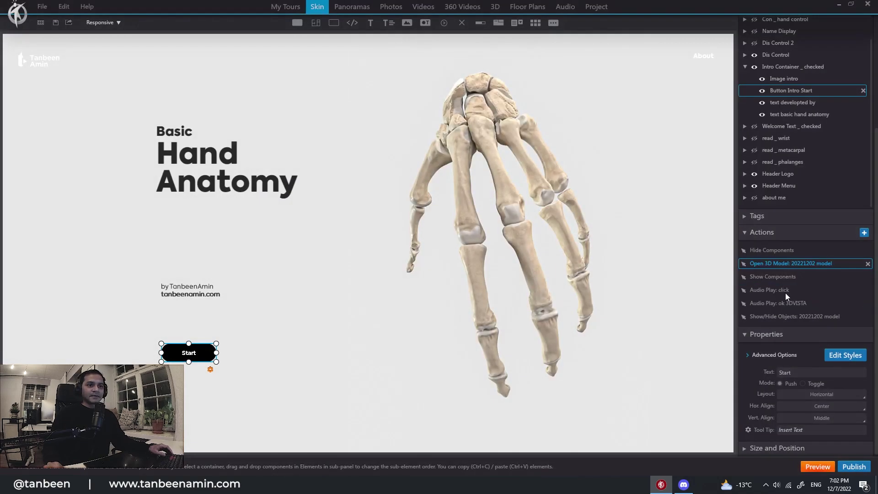
double_click(780, 277)
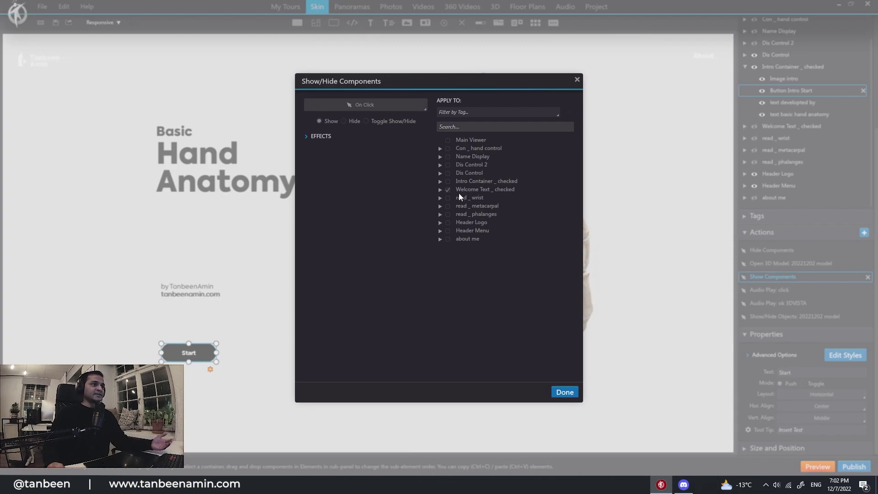
click(577, 80)
click(767, 290)
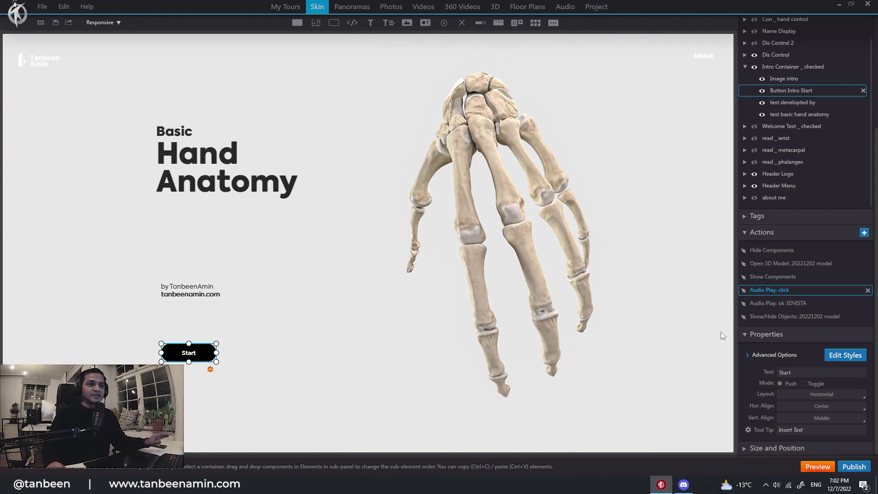
click(781, 304)
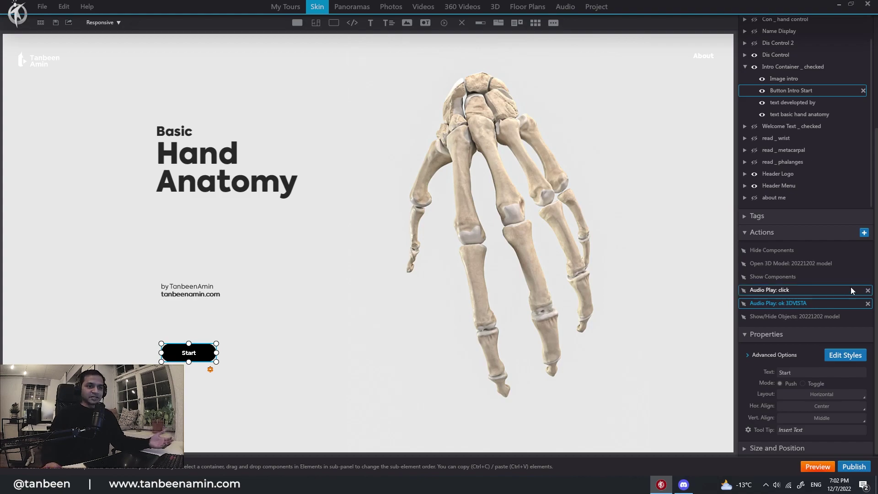
click(786, 317)
double_click(787, 316)
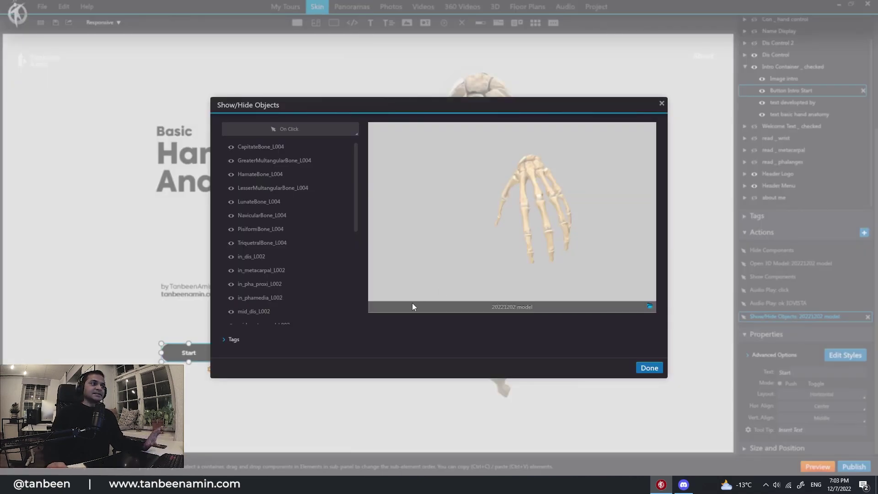
drag(358, 217, 358, 169)
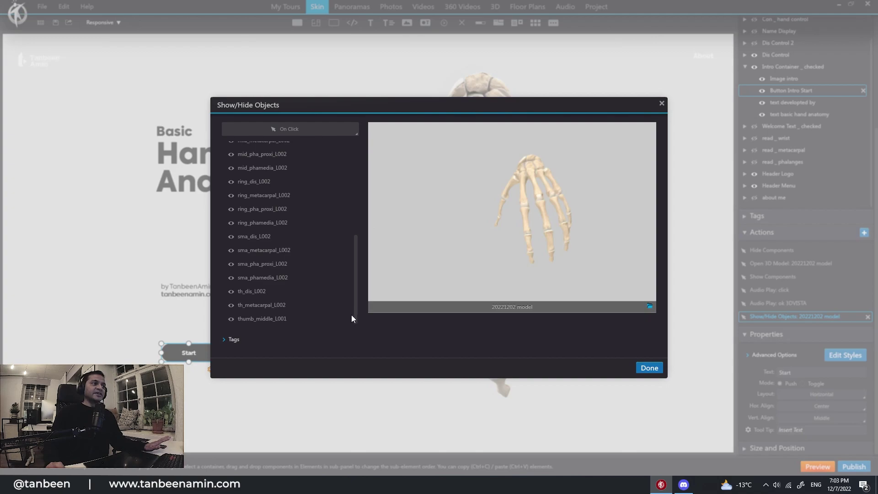
click(649, 368)
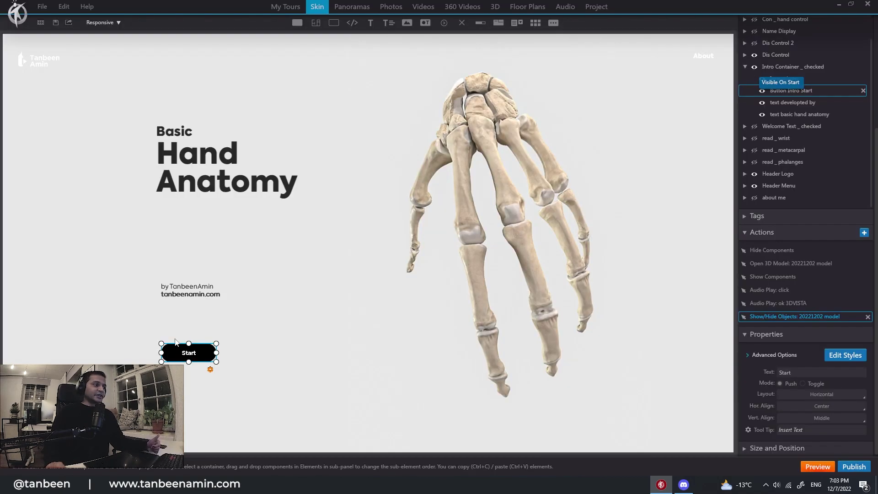
Step: Hide the intro container, show the Anatomy: Hand & Wrist panel, and select its Next button
click(746, 67)
click(755, 115)
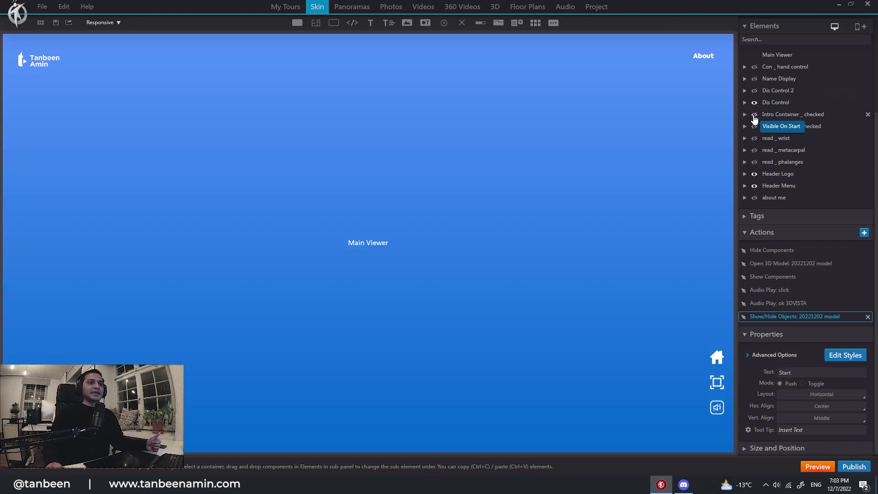
click(756, 127)
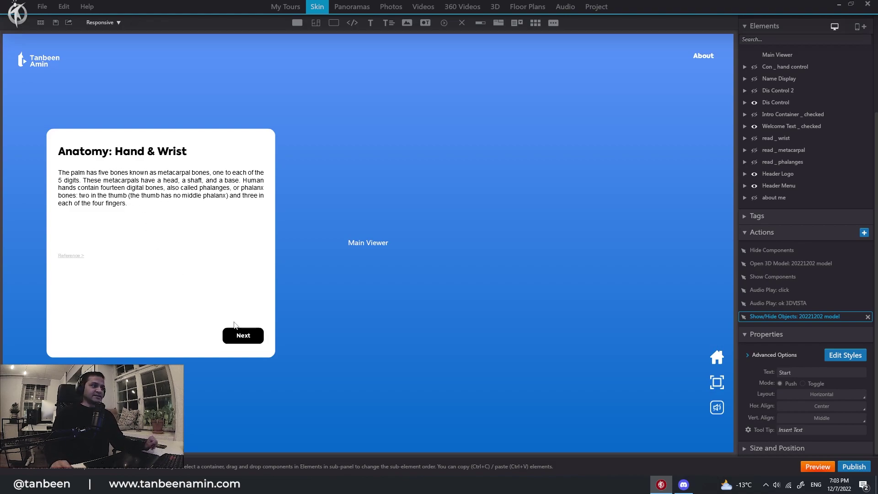
click(240, 336)
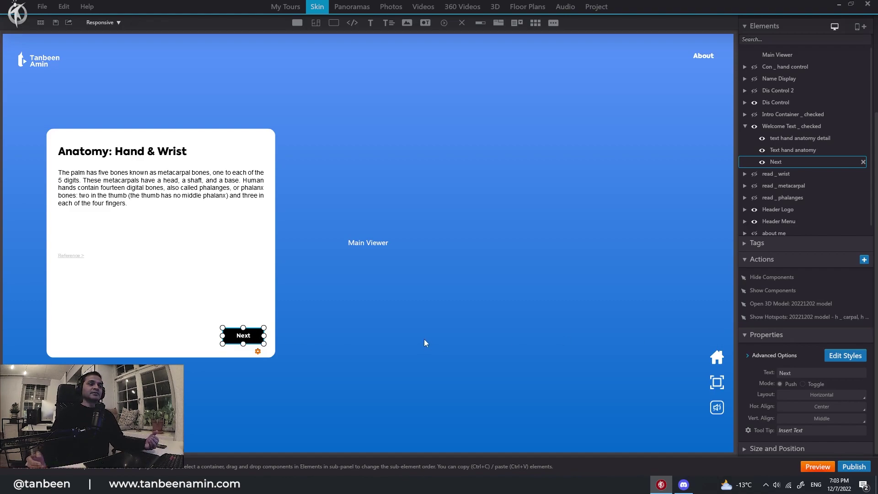
Step: Review the settings of the Next button's Hide and Show Components actions
click(746, 126)
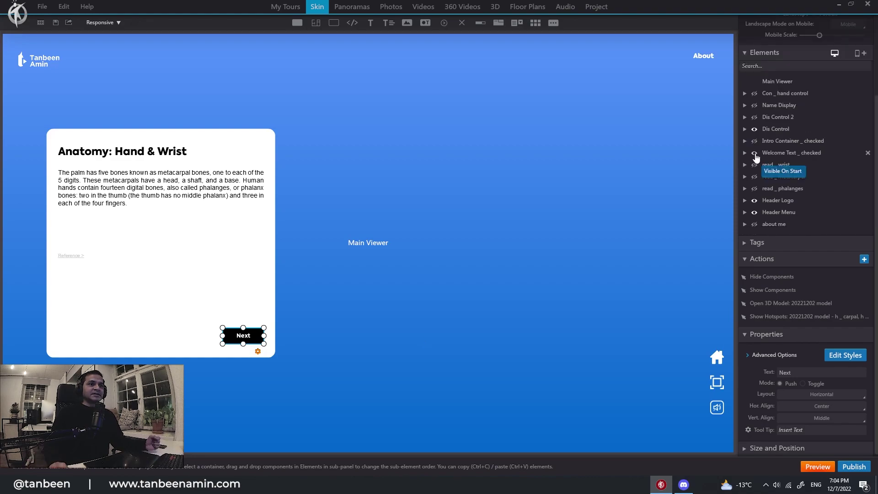
double_click(772, 278)
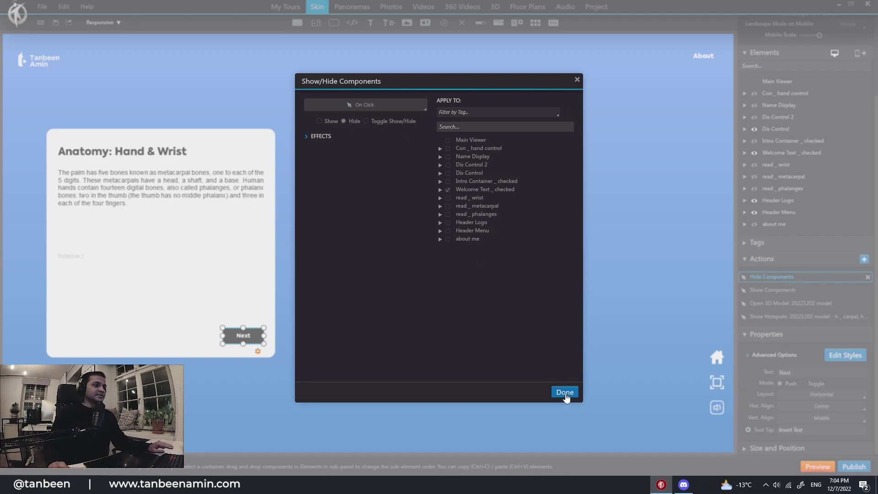
click(578, 80)
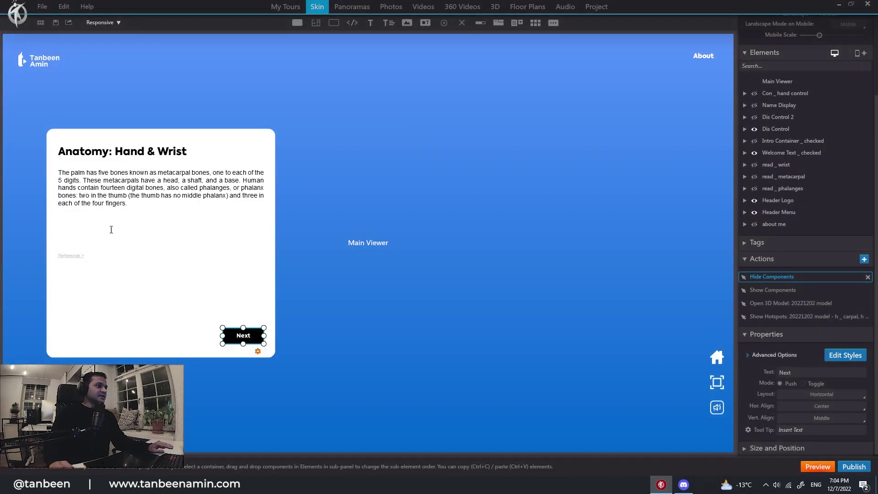
double_click(778, 291)
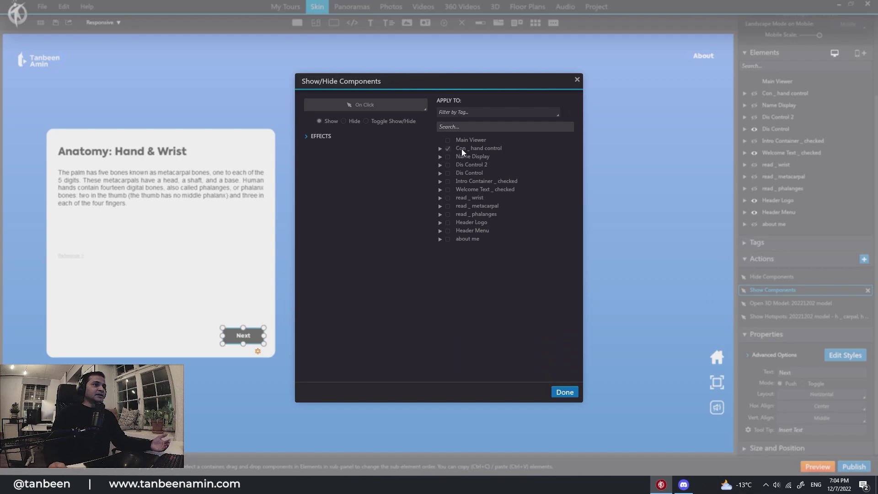
click(578, 79)
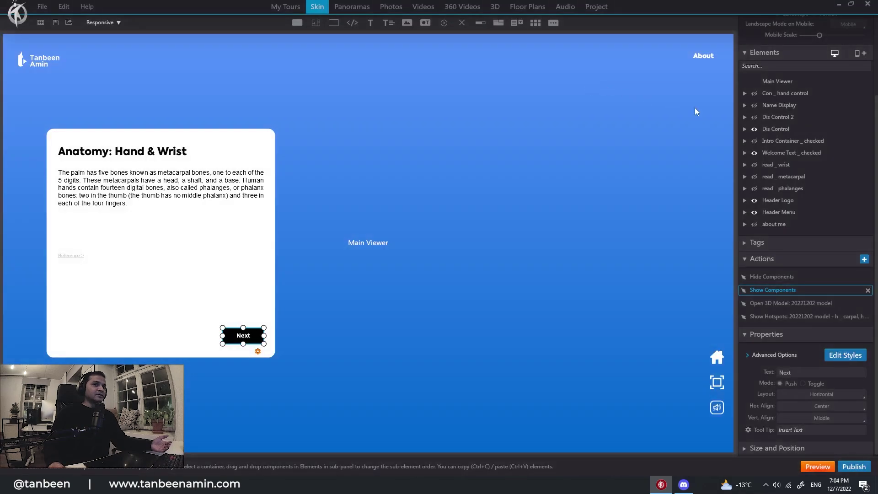
Step: Preview the bone-button side menu, then inspect the Open 3D Model and Show Hotspots actions
click(755, 95)
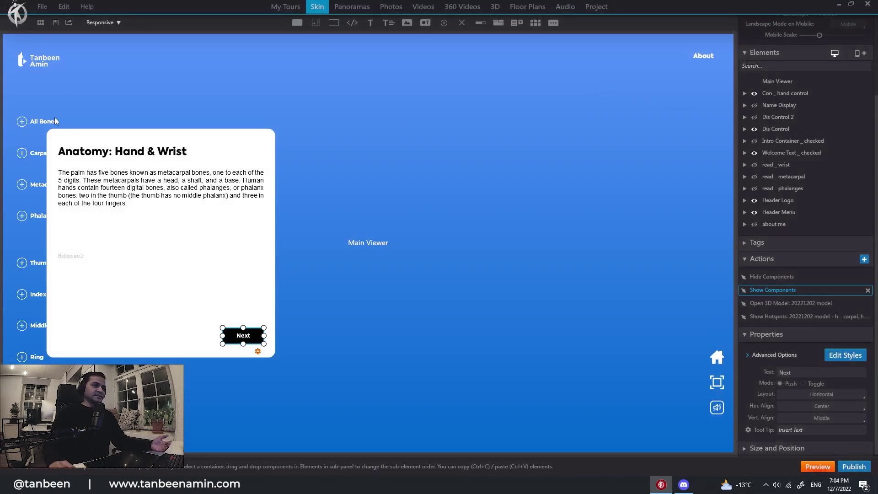
click(756, 94)
double_click(769, 305)
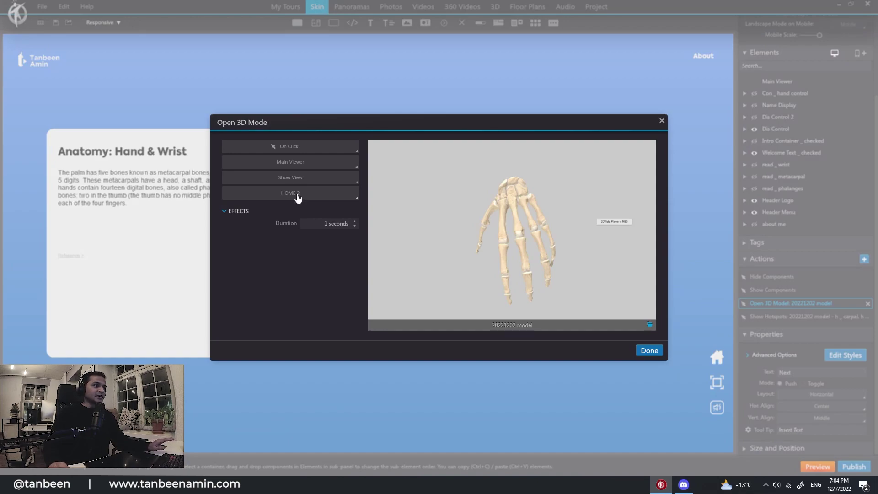
click(662, 122)
double_click(790, 317)
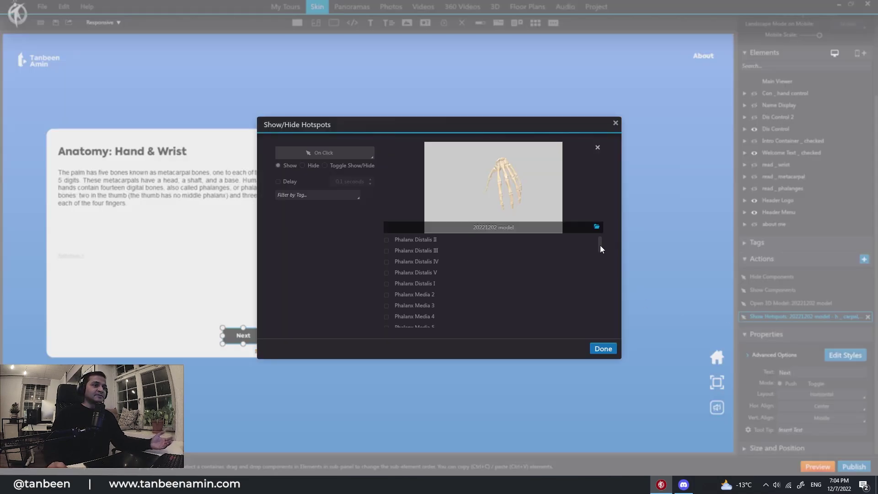
drag(600, 246, 601, 305)
Step: Close the hotspot settings, swap the welcome panel for the bone menu, and select its container
click(616, 123)
click(248, 336)
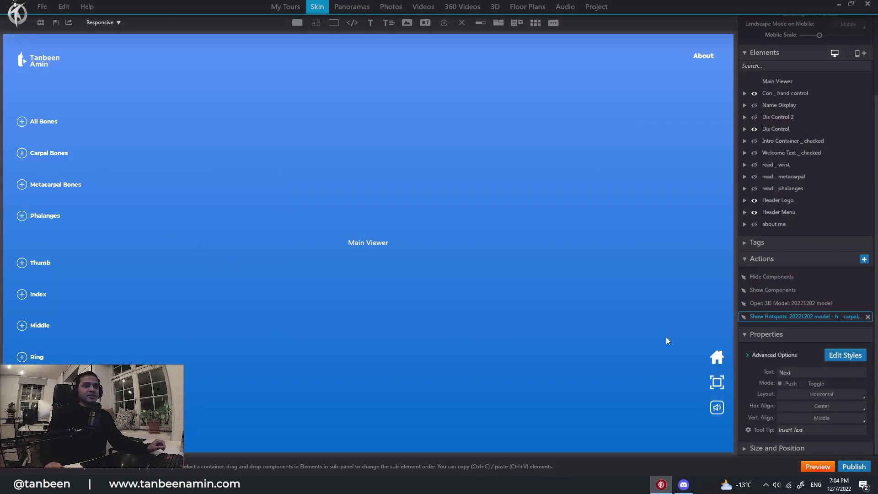
click(781, 94)
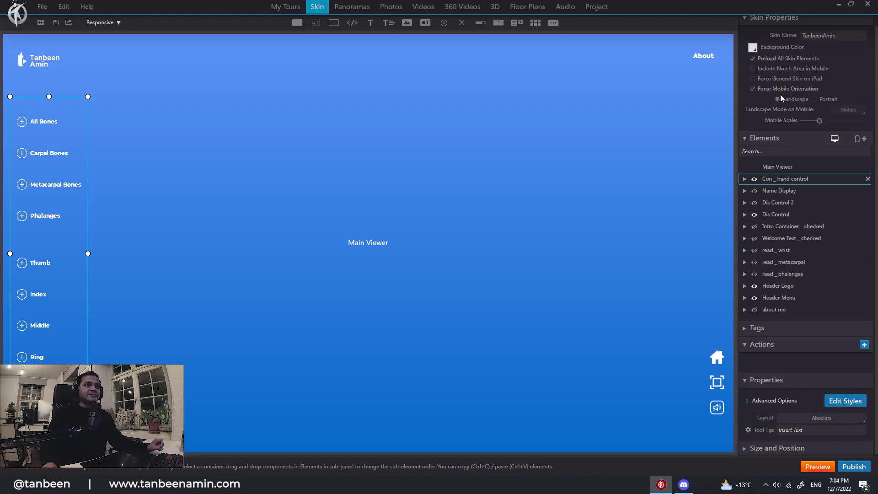
Step: Try a black Box Background on the menu container, then return its opacity to 0
click(844, 401)
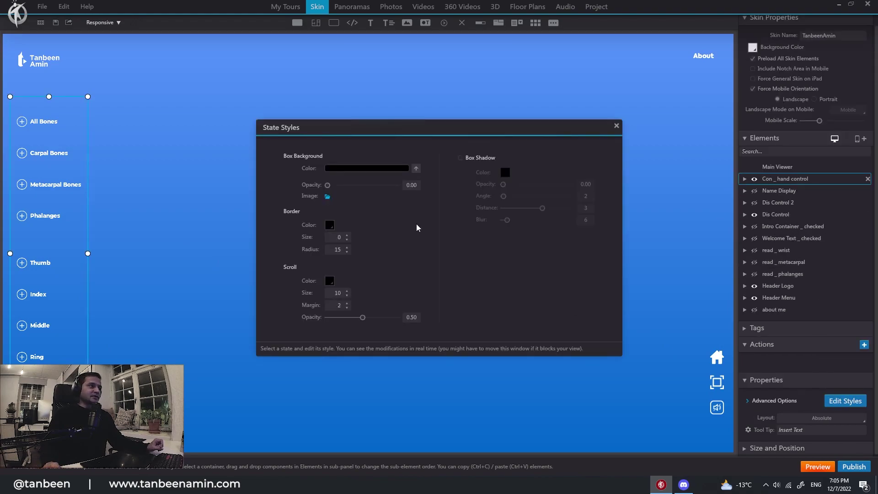
drag(329, 190, 419, 185)
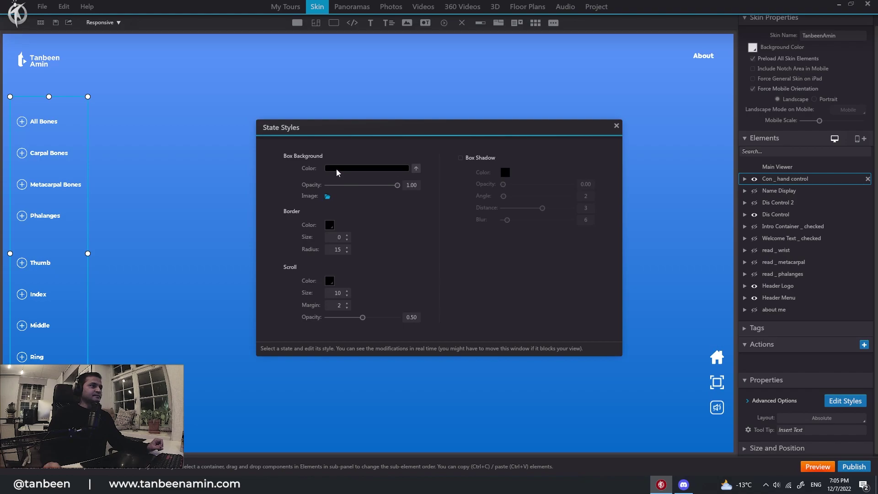
drag(339, 178, 322, 182)
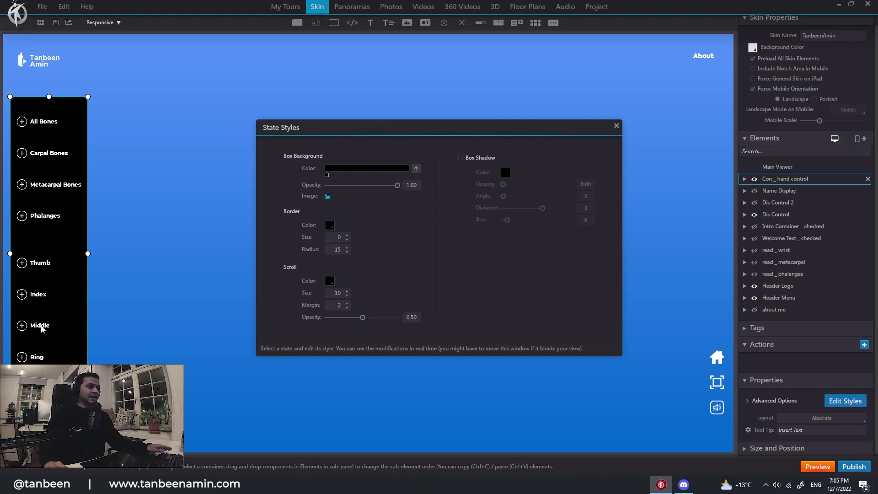
drag(398, 186, 319, 191)
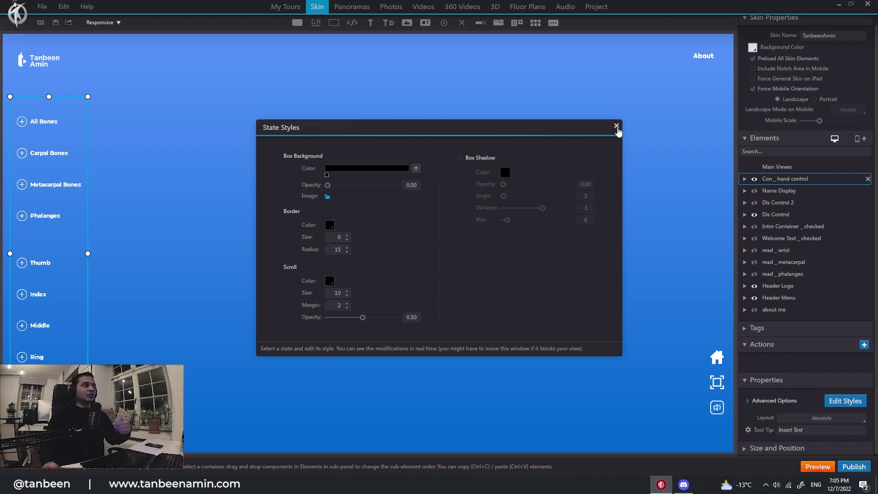
click(617, 128)
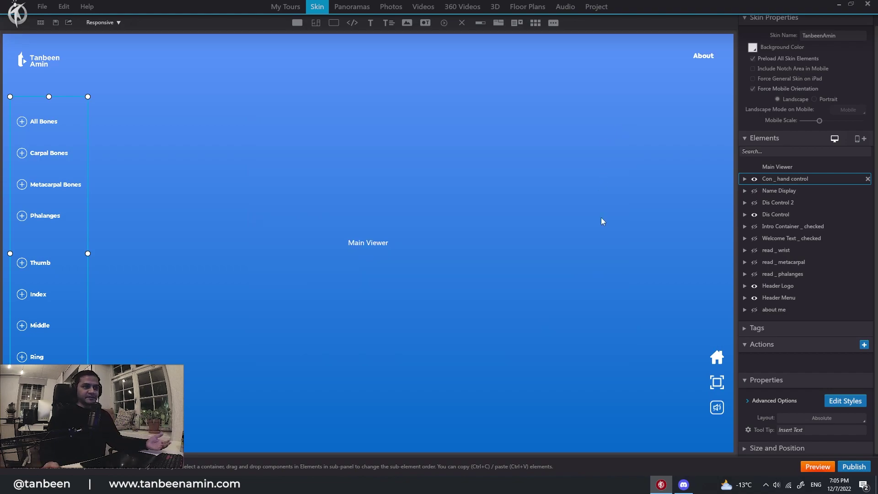
Step: Select the Carpal Bones button and review its show-components action settings
click(356, 316)
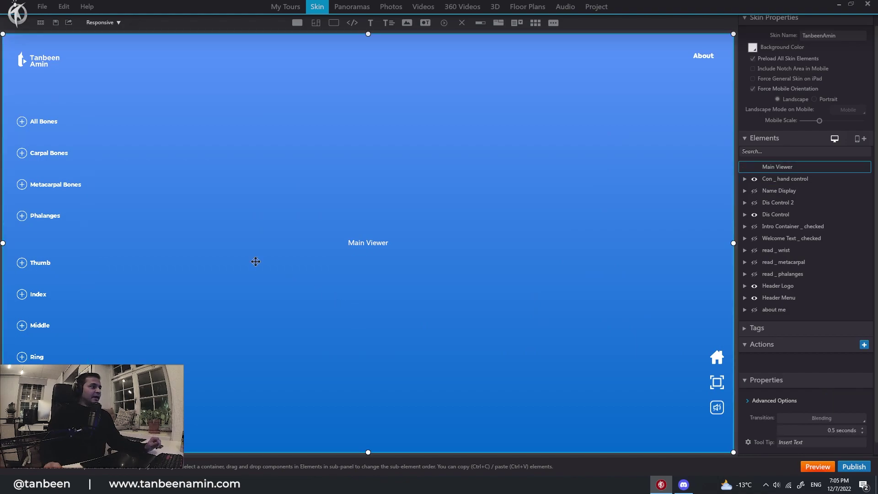
click(41, 123)
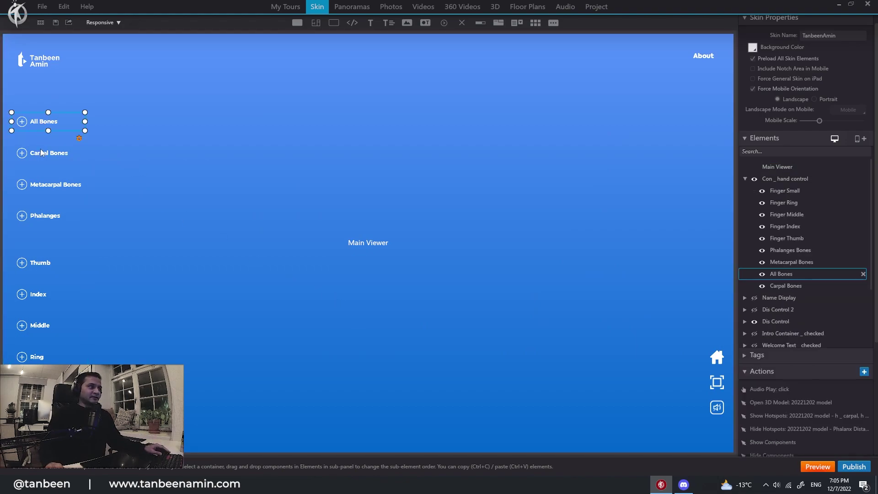
click(38, 154)
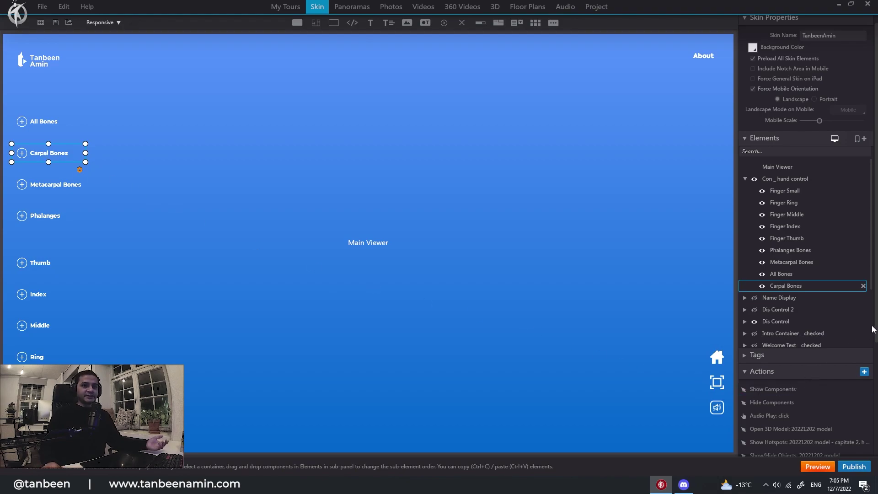
scroll(877, 331, down, 2)
double_click(764, 362)
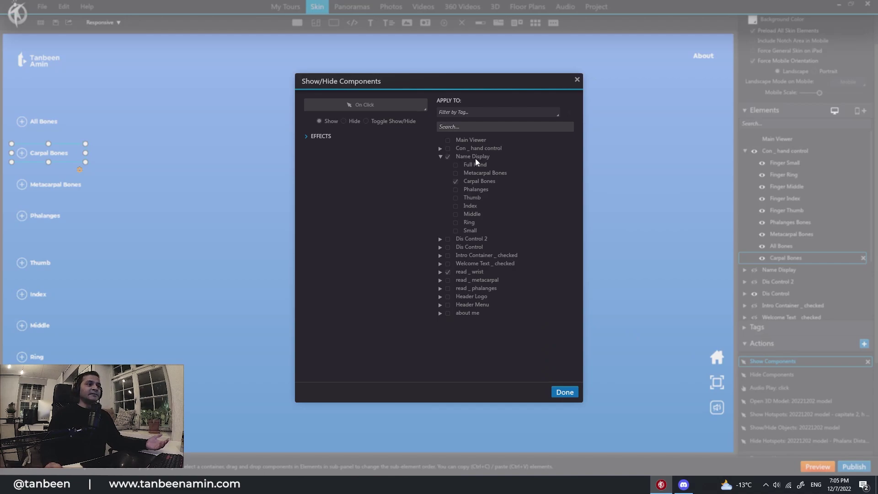
click(577, 80)
Step: Make the Name Display group visible and show the Carpal Bones label in it
click(754, 269)
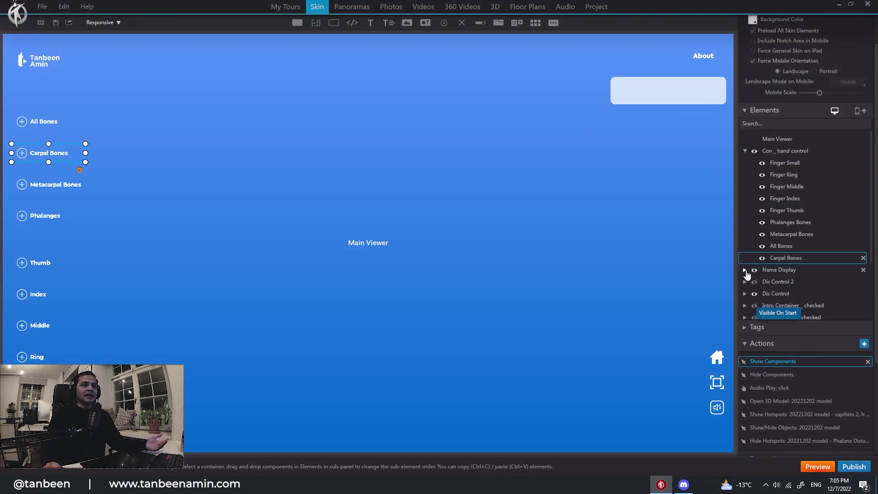
click(745, 270)
click(760, 307)
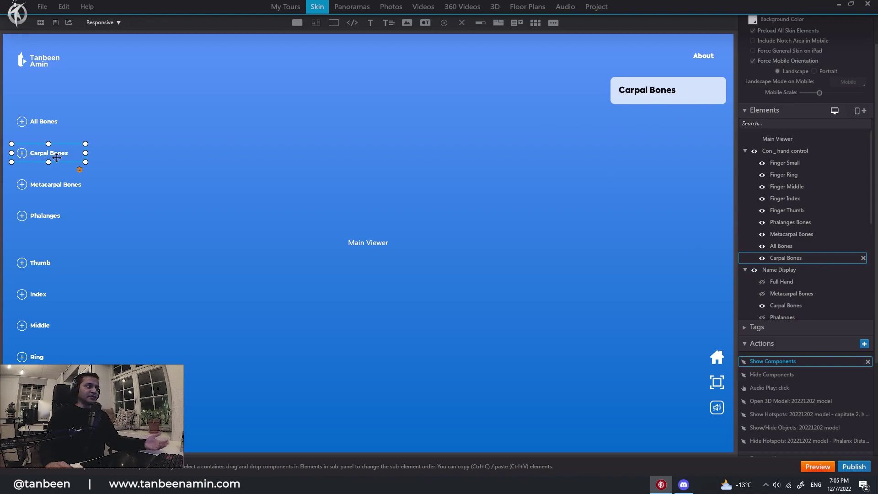
Step: Hide and collapse Name Display, then inspect Carpal Bones' hide-components list under Con _ hand control
click(754, 270)
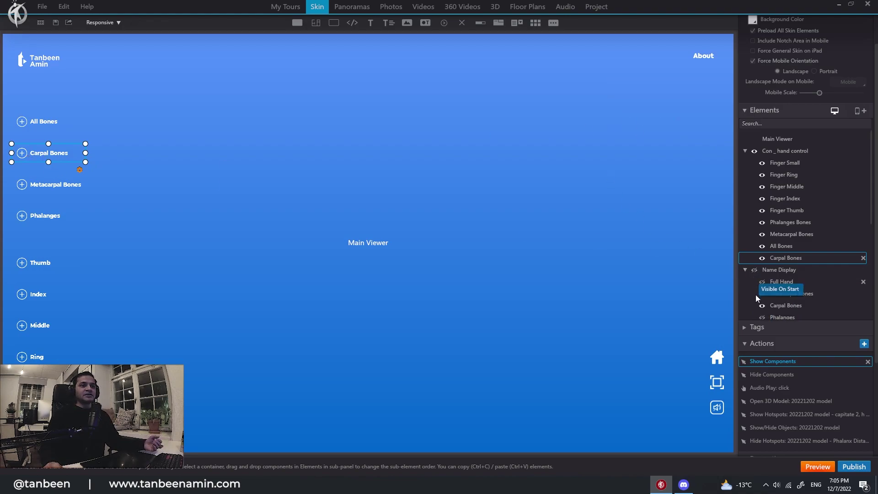
click(746, 270)
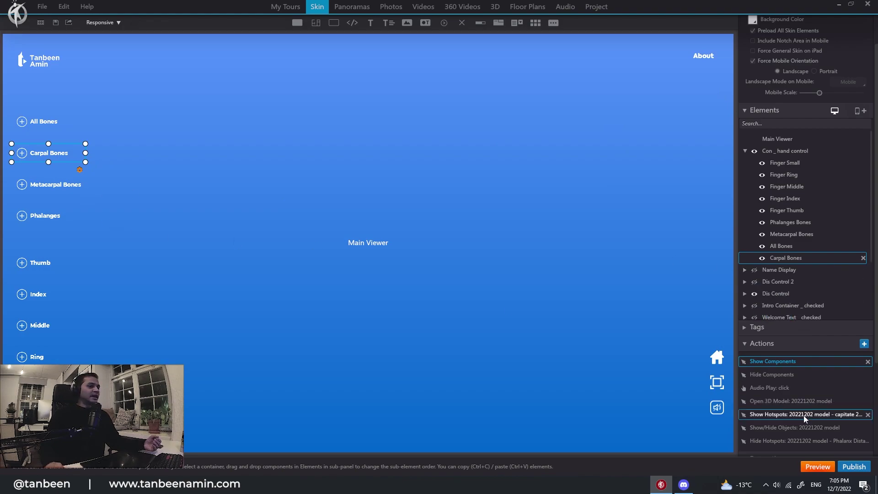
double_click(766, 376)
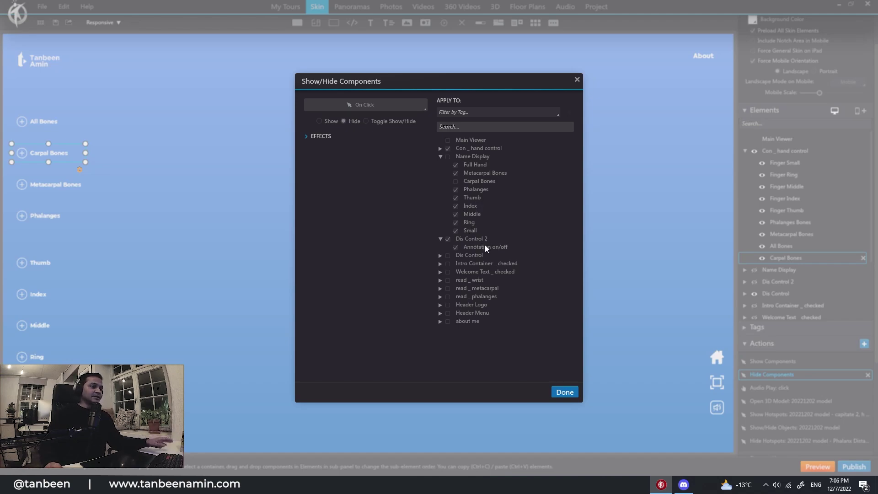
click(440, 149)
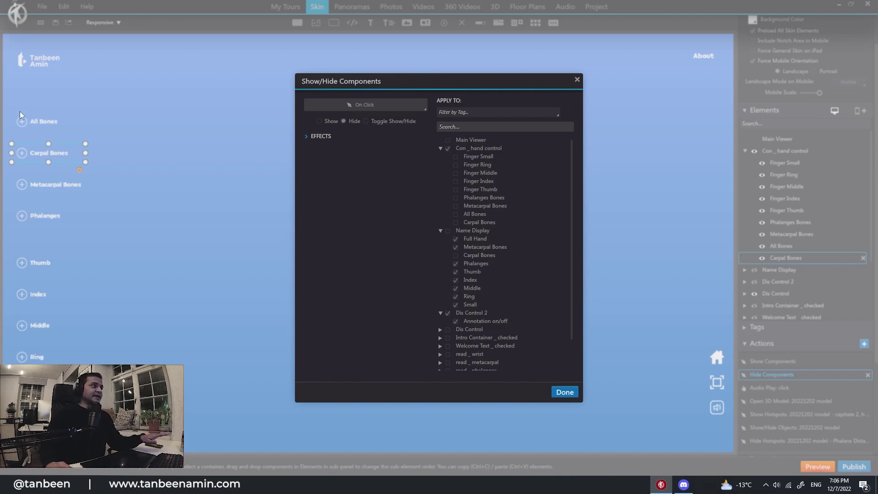
key(Escape)
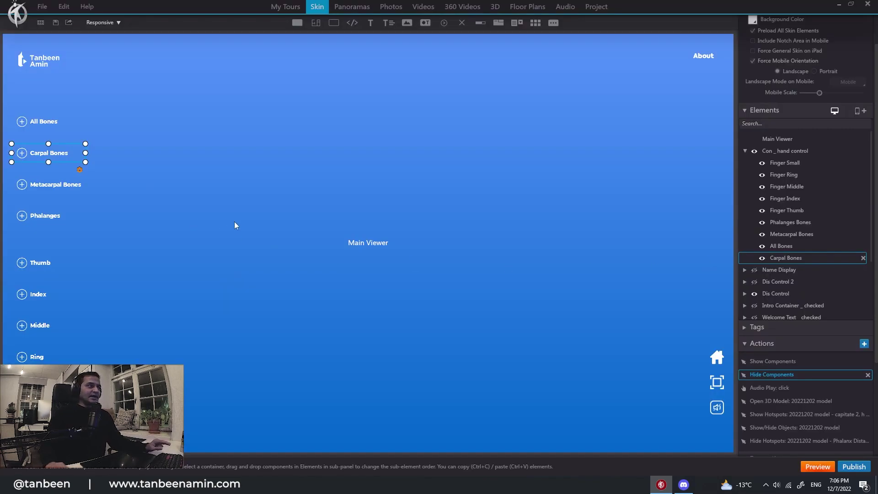
click(786, 390)
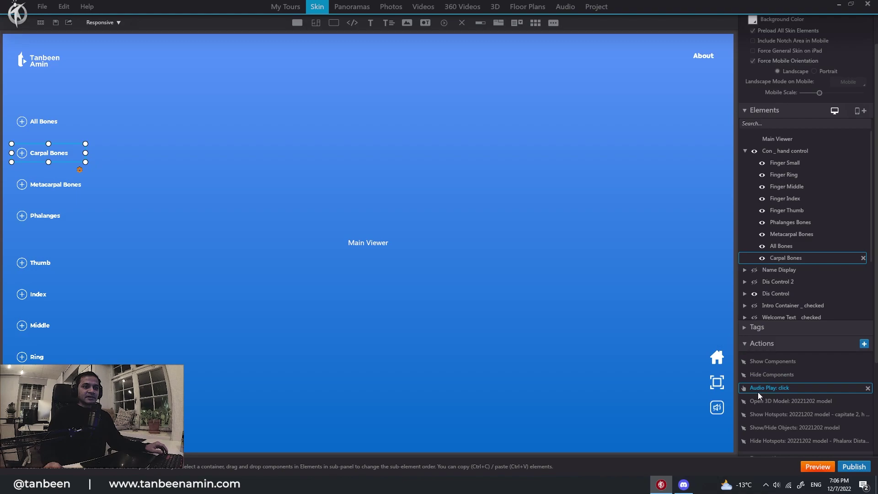
scroll(769, 377, down, 2)
double_click(781, 350)
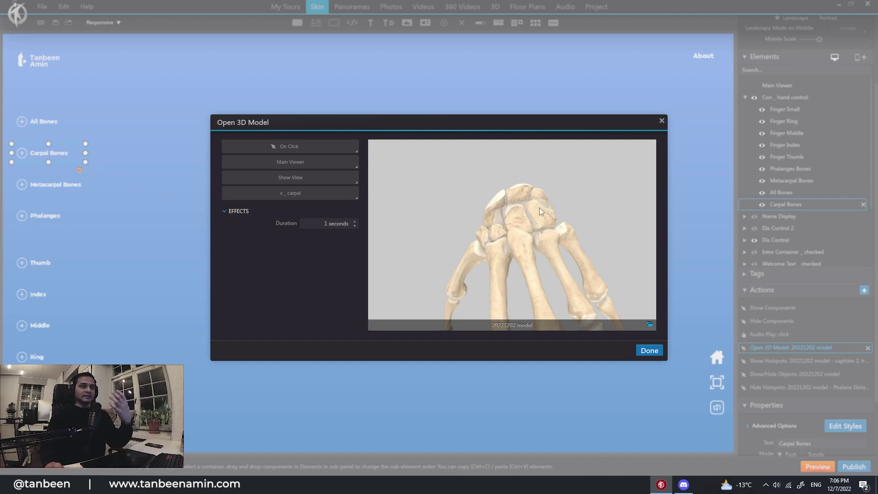
click(662, 122)
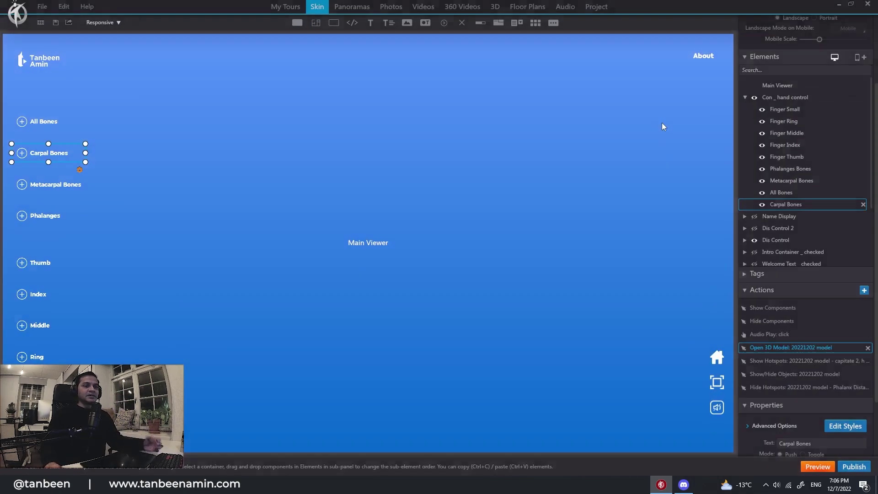
double_click(762, 361)
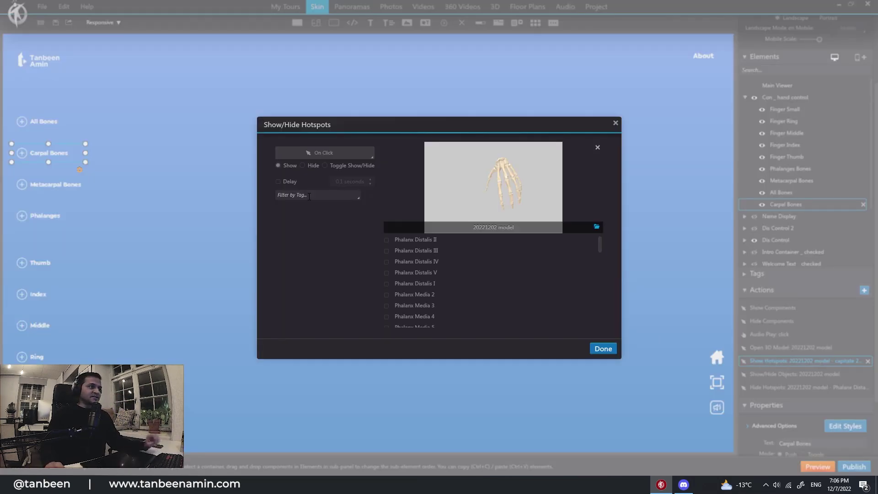
drag(476, 196, 512, 180)
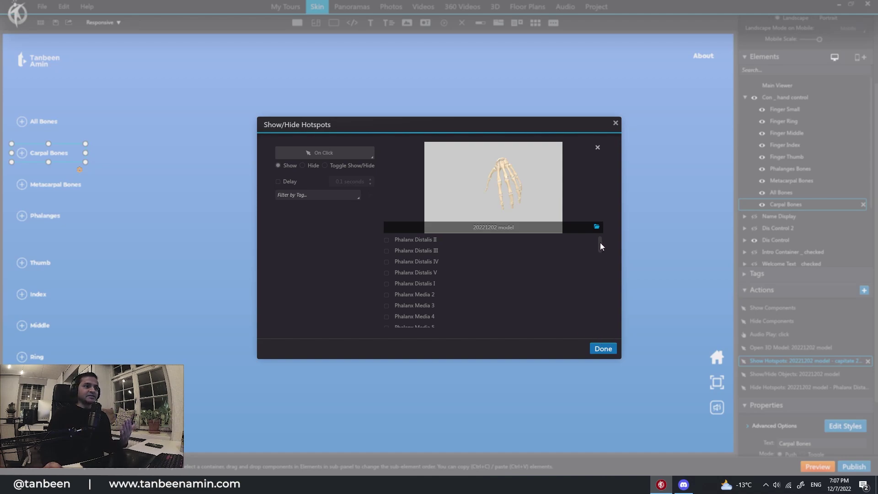
drag(601, 242, 606, 277)
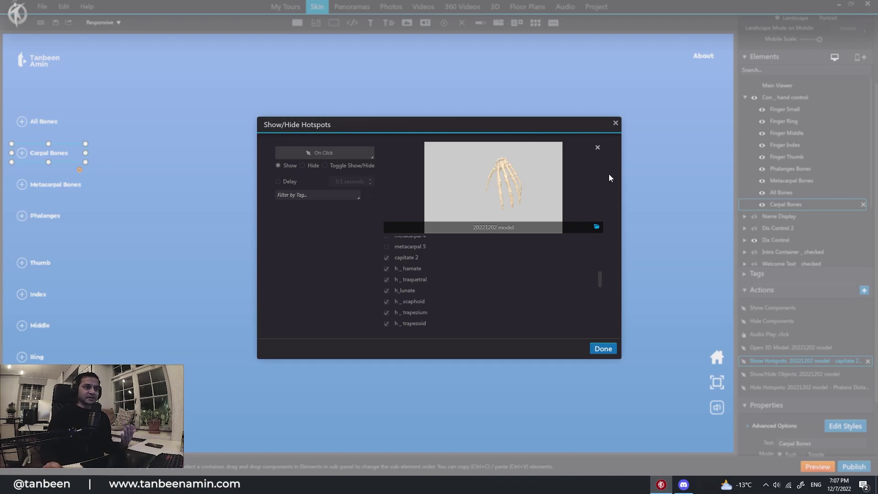
click(616, 125)
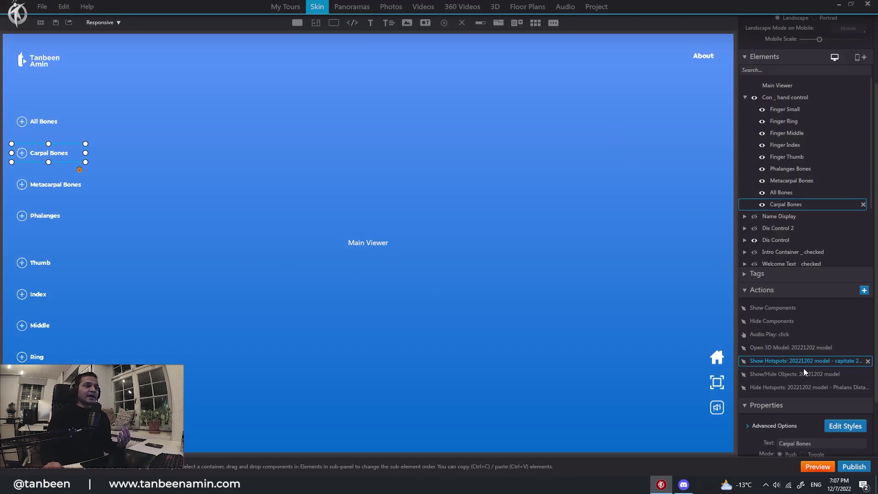
double_click(783, 374)
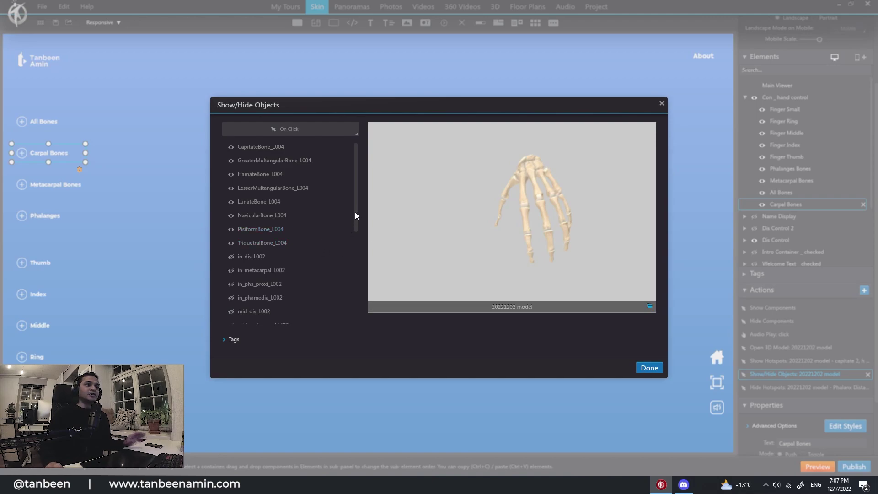
scroll(356, 226, down, 1)
scroll(360, 275, down, 2)
scroll(364, 311, down, 1)
scroll(365, 282, down, 2)
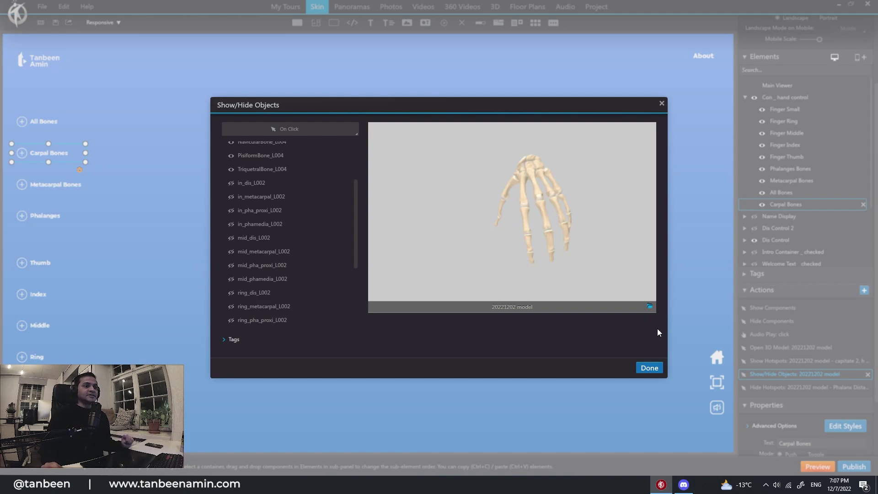
click(662, 106)
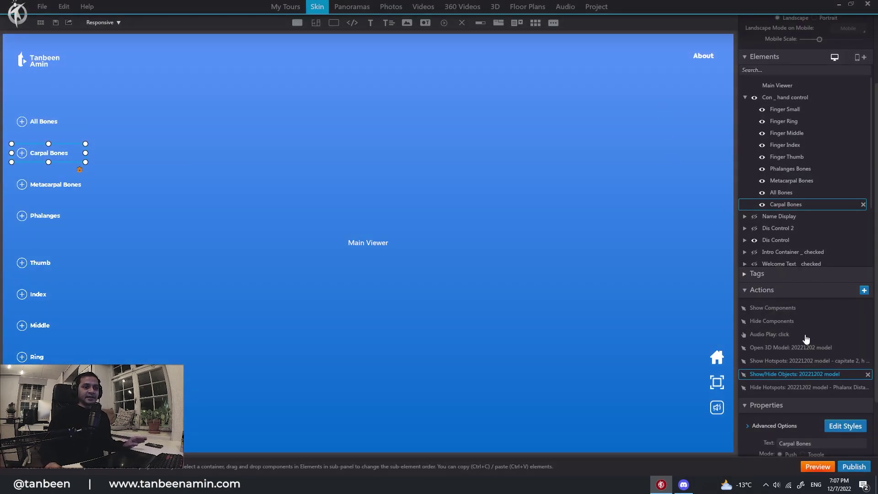
double_click(790, 387)
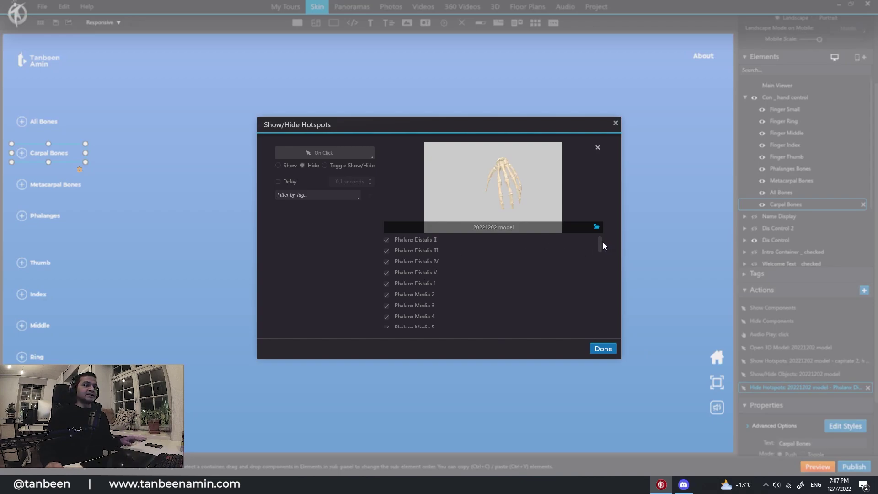
drag(603, 245, 606, 334)
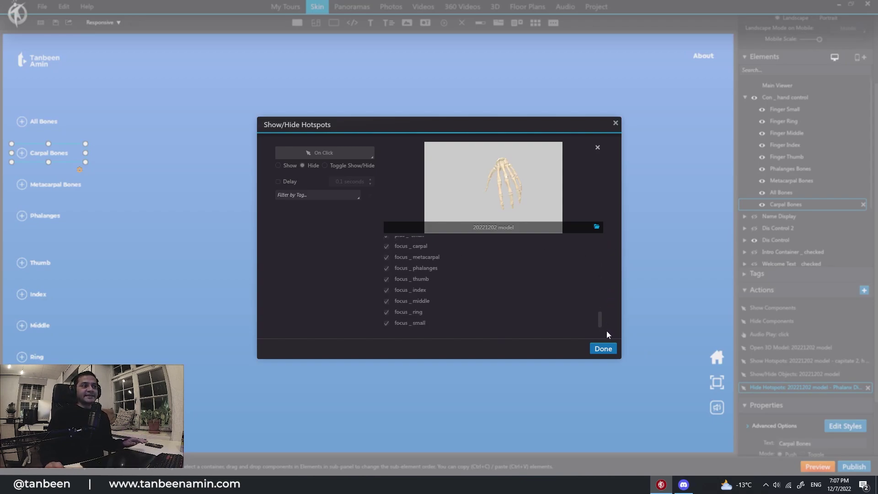
click(615, 123)
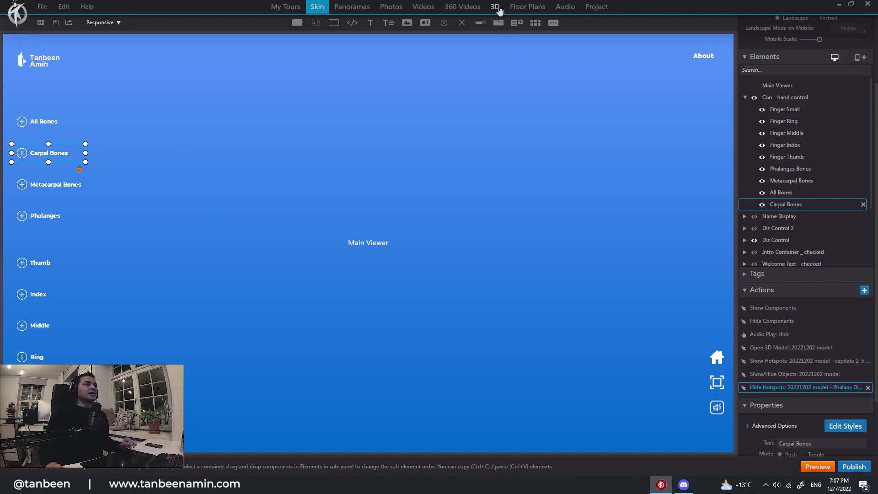
Step: Open the Project Loading screen and inspect its hand image and background colour, leaving both unchanged
click(592, 10)
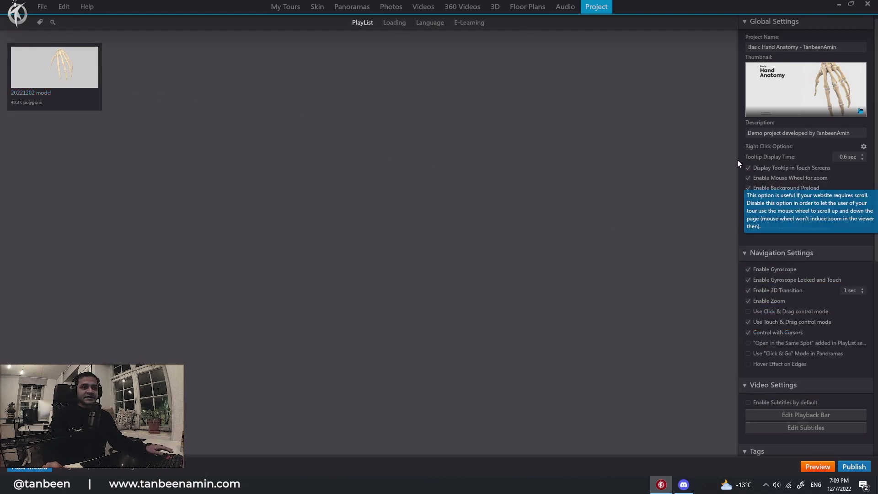
mouse_move(806, 89)
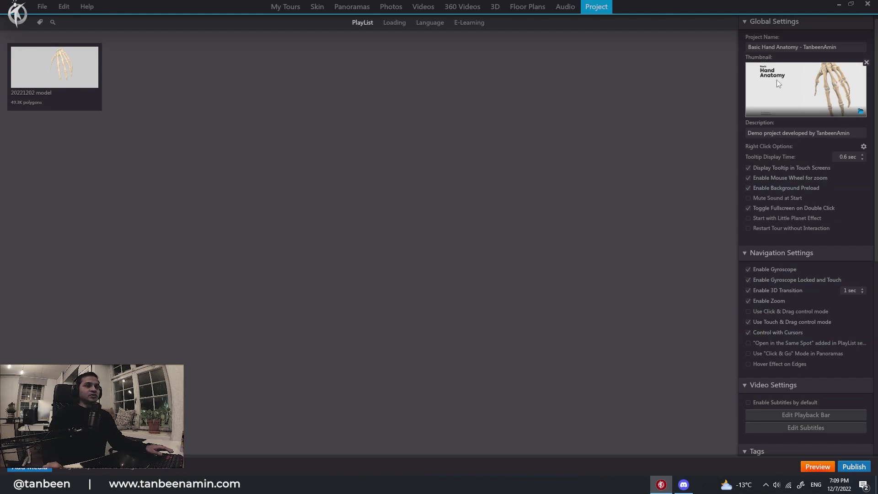
click(393, 23)
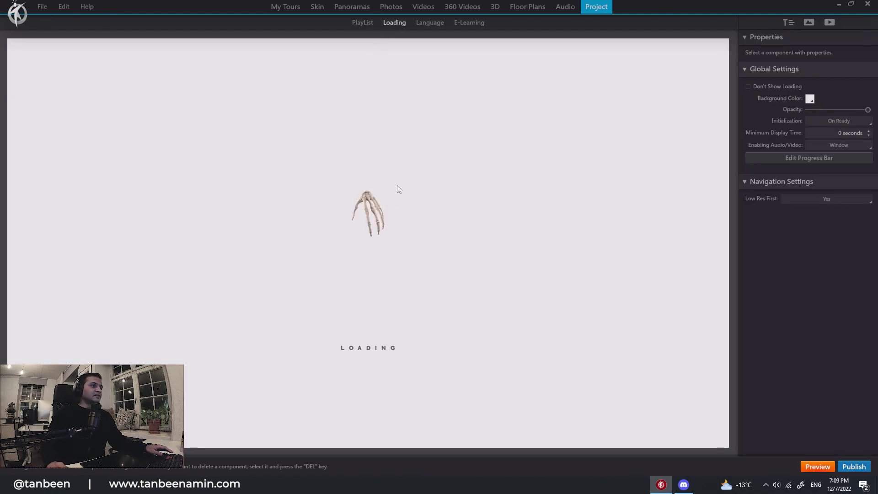
click(378, 208)
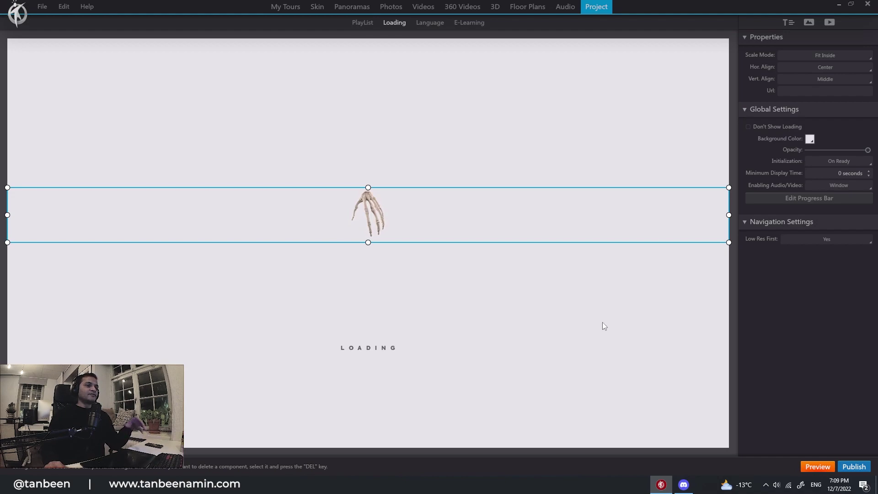
click(511, 282)
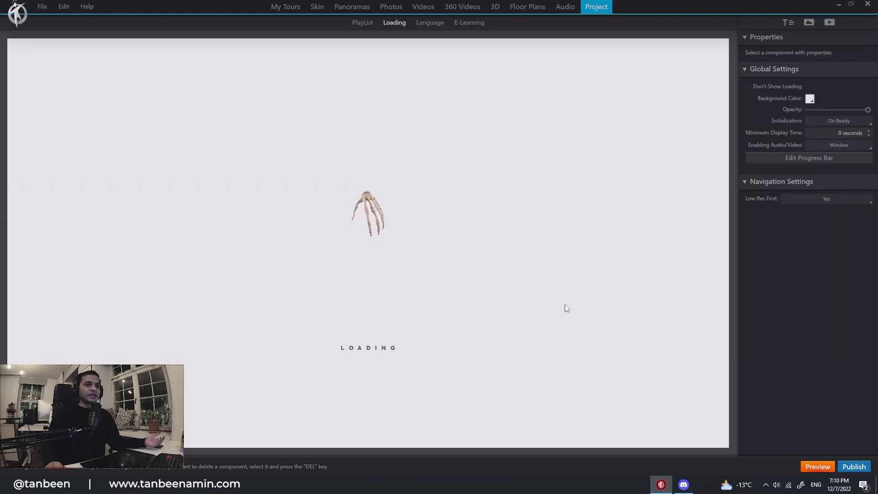
click(811, 100)
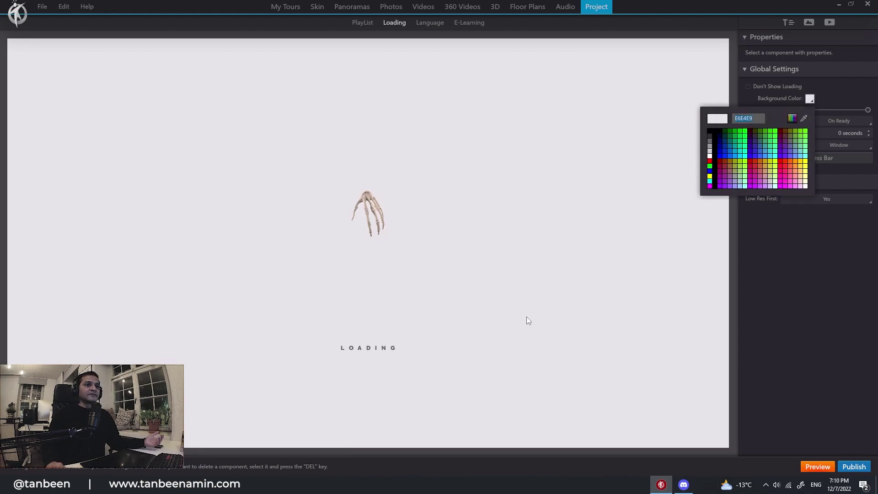
click(780, 309)
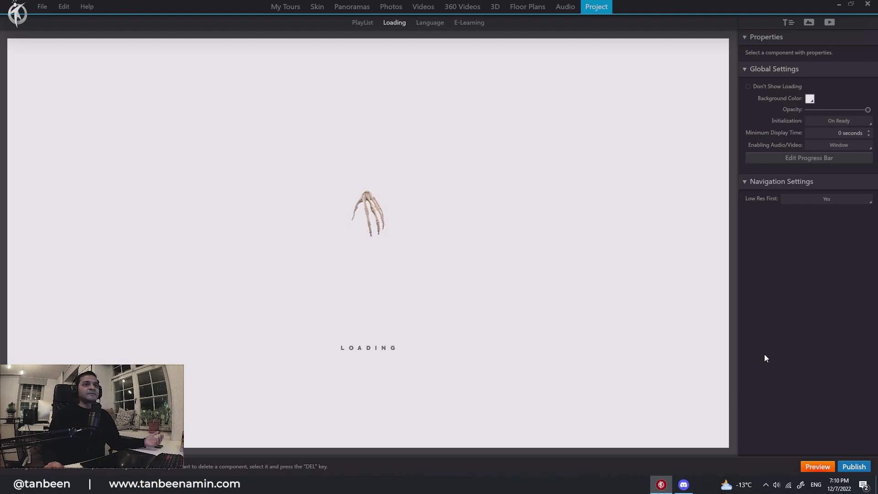
click(855, 466)
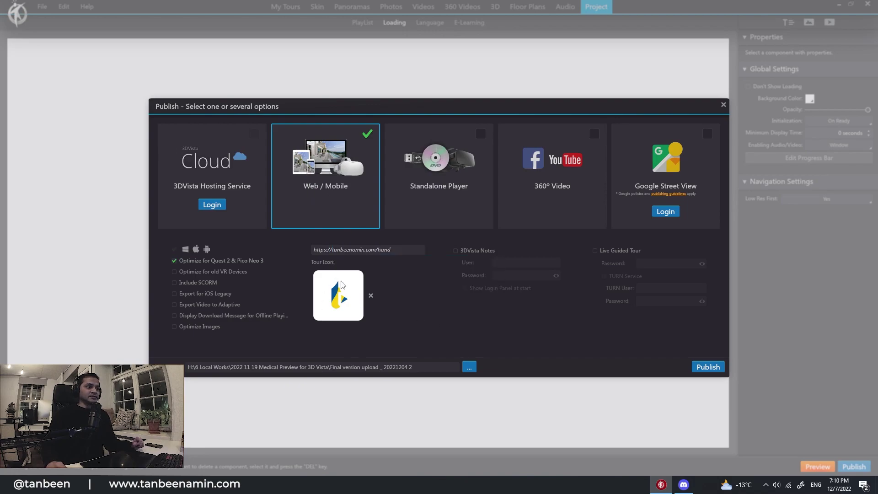
drag(327, 248, 433, 315)
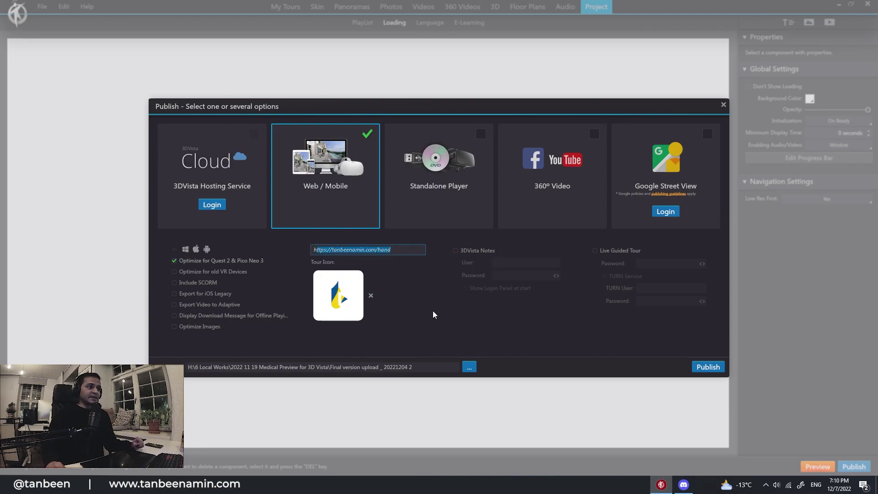
drag(428, 367, 186, 367)
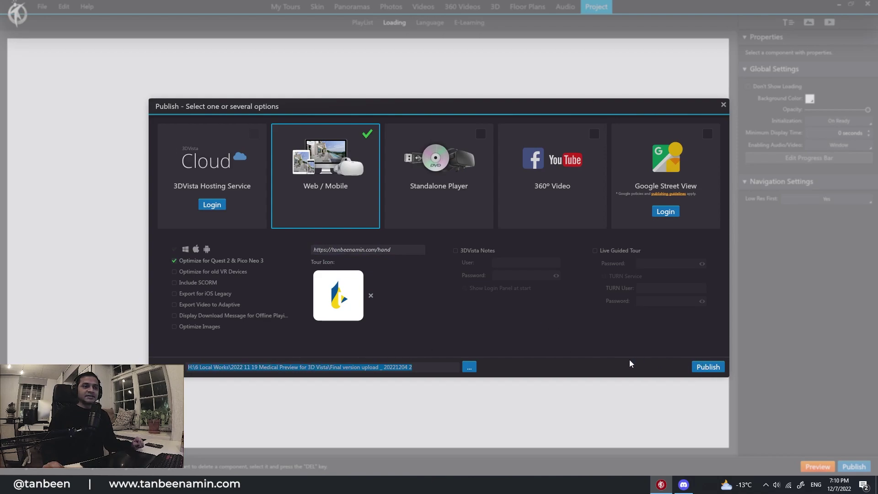
click(723, 105)
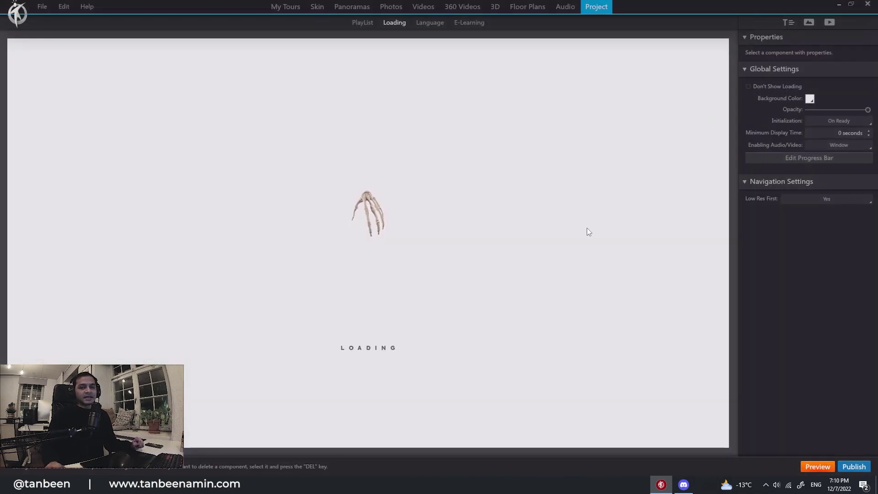